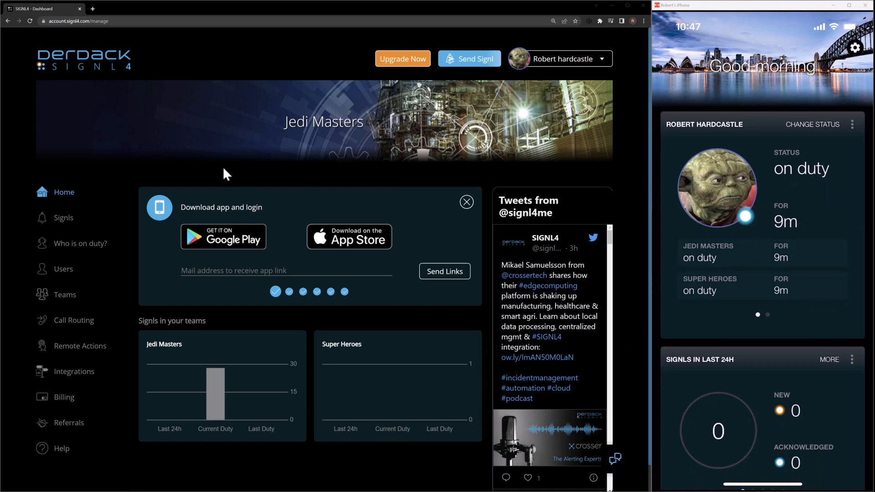
# Go to the API keys in the integrations area and open the settings of the "5 oclock" key.
pyautogui.click(86, 374)
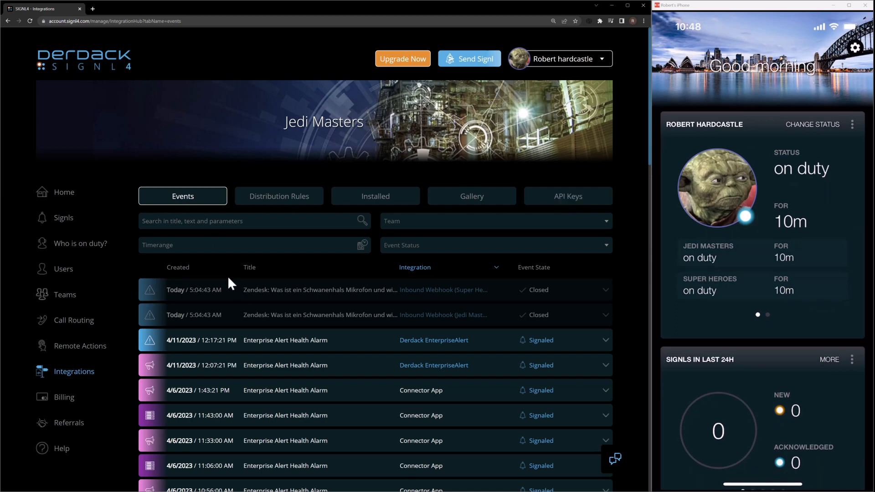
pyautogui.scroll(-1, 227, 276)
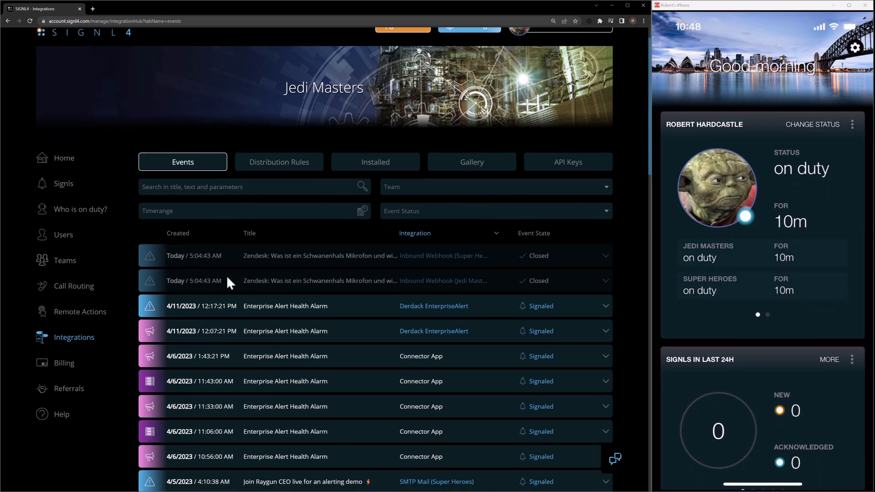
pyautogui.click(558, 164)
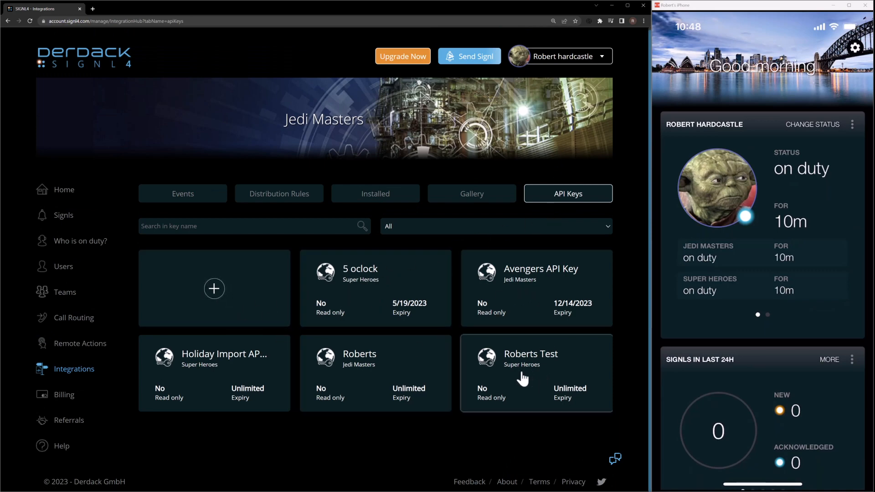
pyautogui.click(351, 299)
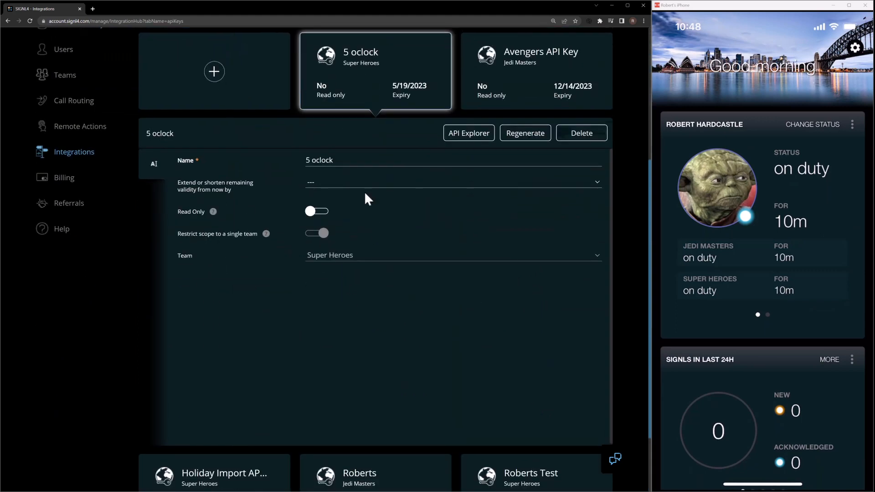
pyautogui.doubleClick(322, 159)
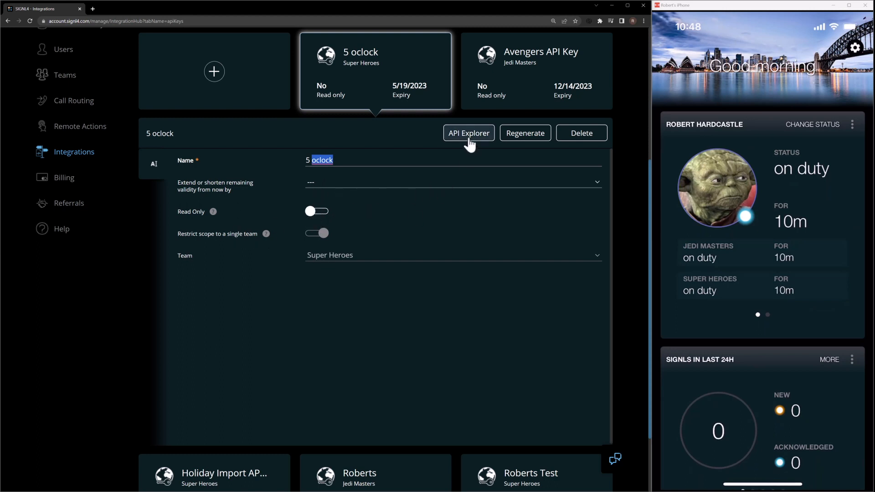
# View the API Explorer documentation for the "5 oclock" key and close it again.
pyautogui.click(485, 145)
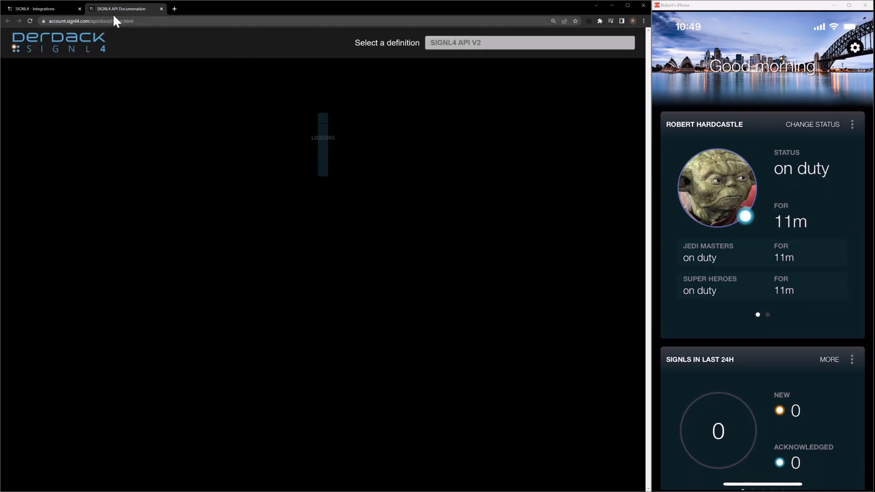
pyautogui.click(56, 12)
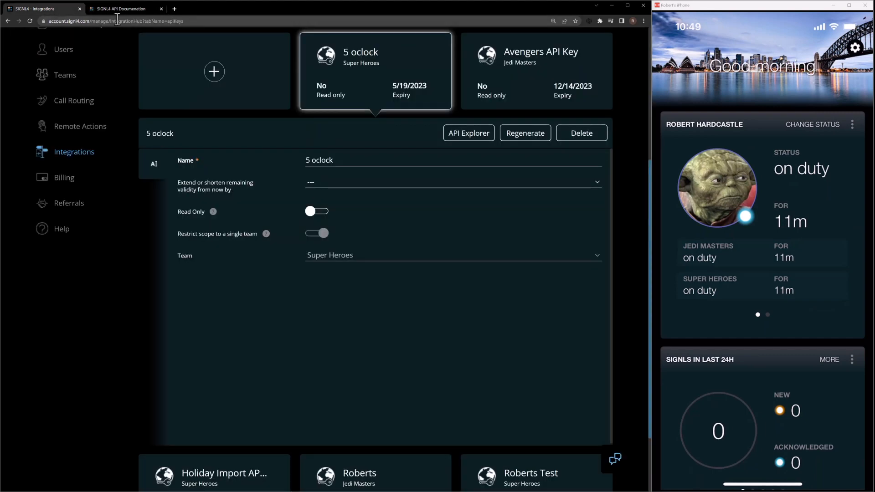
pyautogui.click(162, 9)
# Start a new API key, try out its expiration, read-only and single-team scope options, and discard it.
pyautogui.click(240, 71)
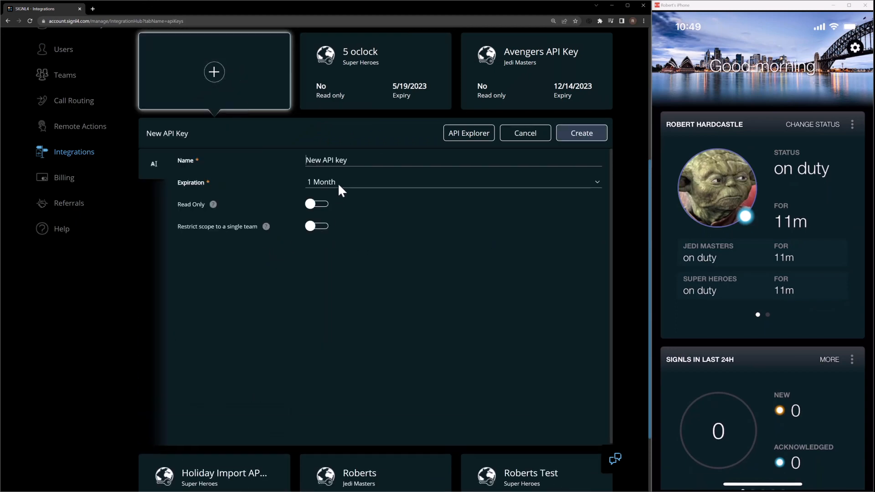
pyautogui.moveTo(347, 160); pyautogui.dragTo(295, 160)
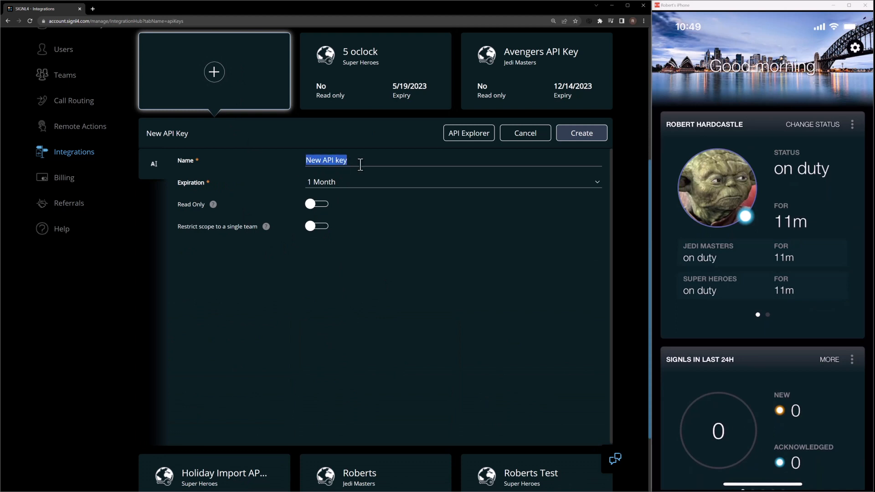
pyautogui.scroll(1, 371, 176)
pyautogui.click(340, 217)
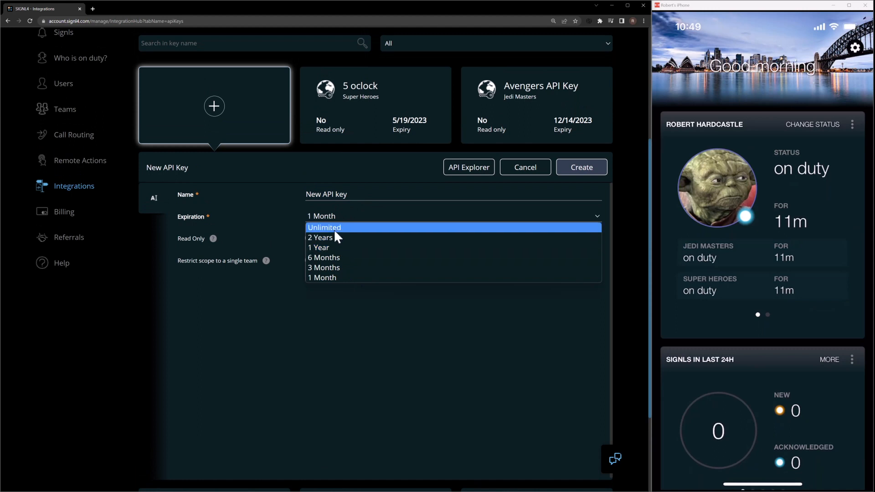
pyautogui.press('Escape')
pyautogui.click(318, 238)
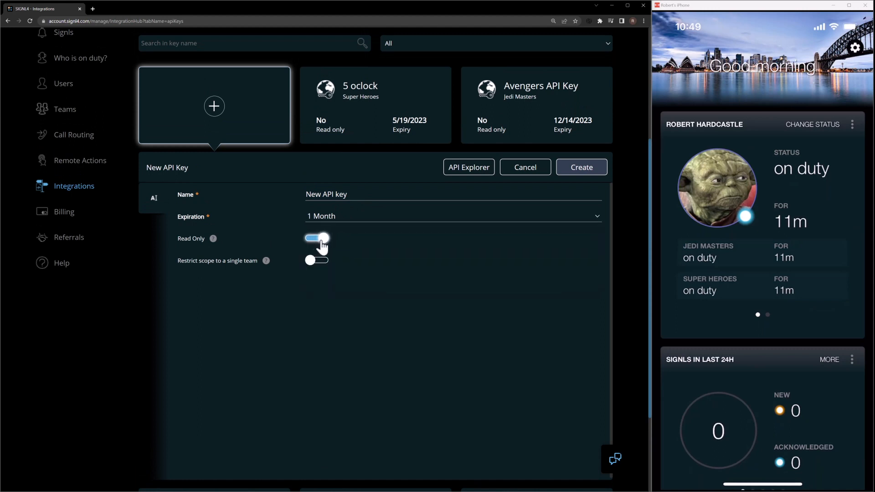
pyautogui.click(306, 241)
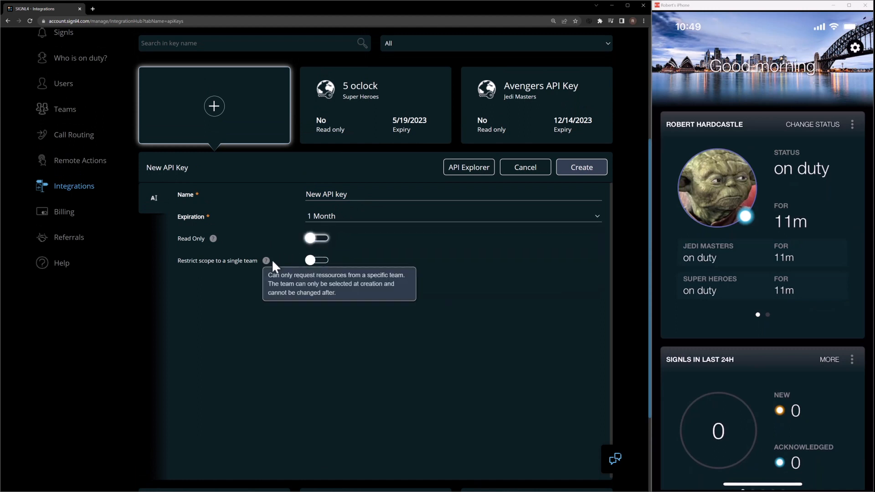
pyautogui.click(317, 263)
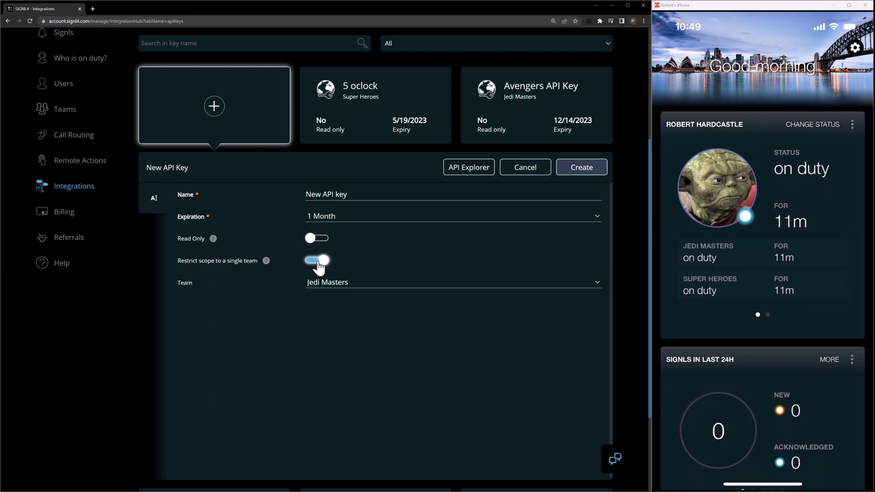
pyautogui.click(326, 286)
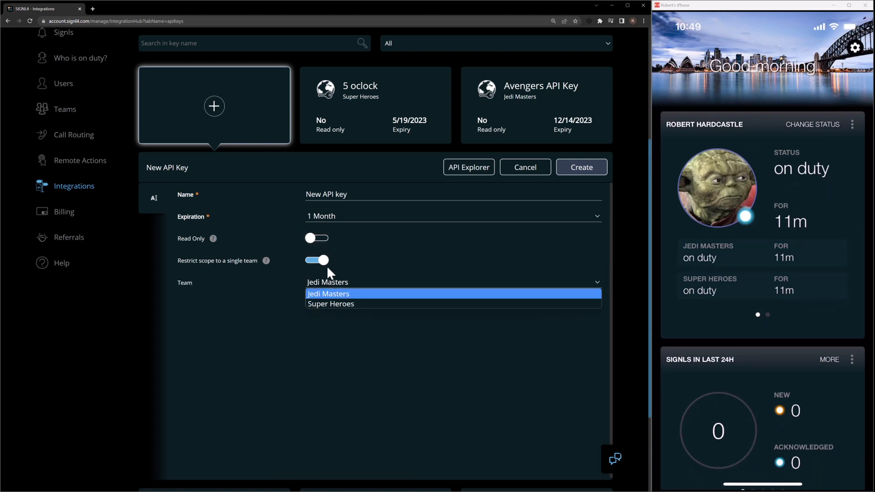
pyautogui.click(323, 263)
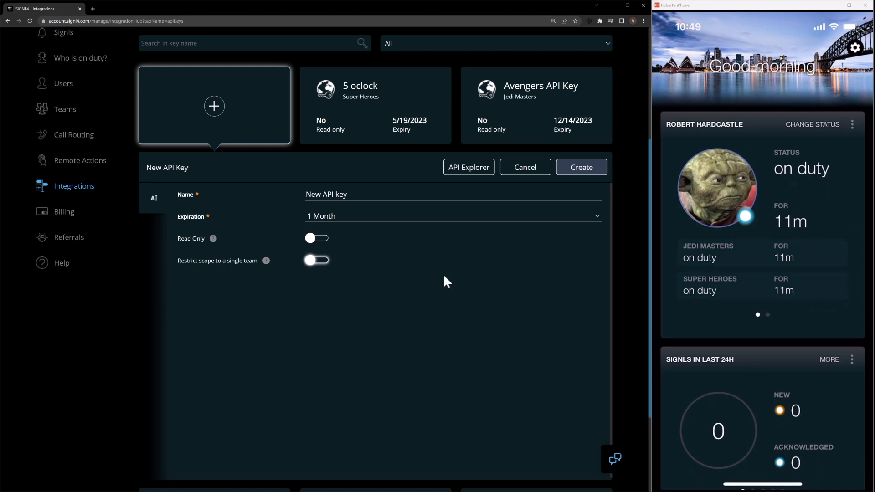
pyautogui.click(521, 169)
# Browse the integration gallery through all available connectors to the webhook entries near its end.
pyautogui.click(461, 196)
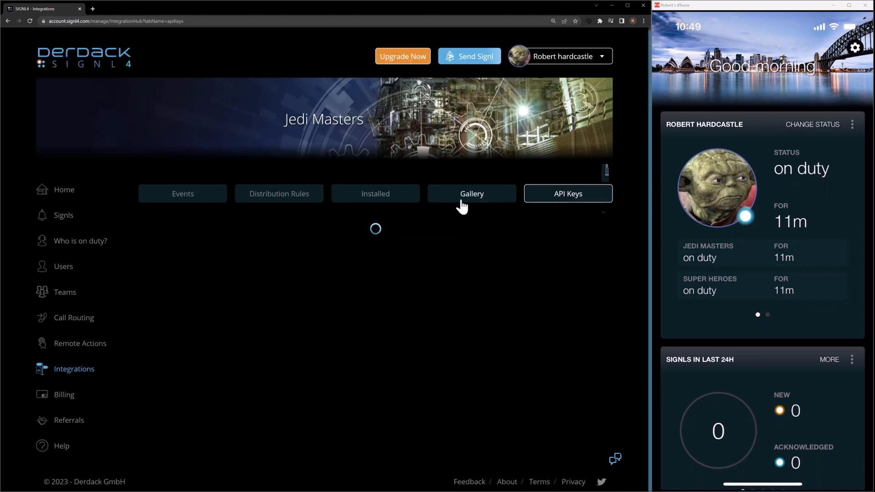
pyautogui.scroll(-4, 461, 208)
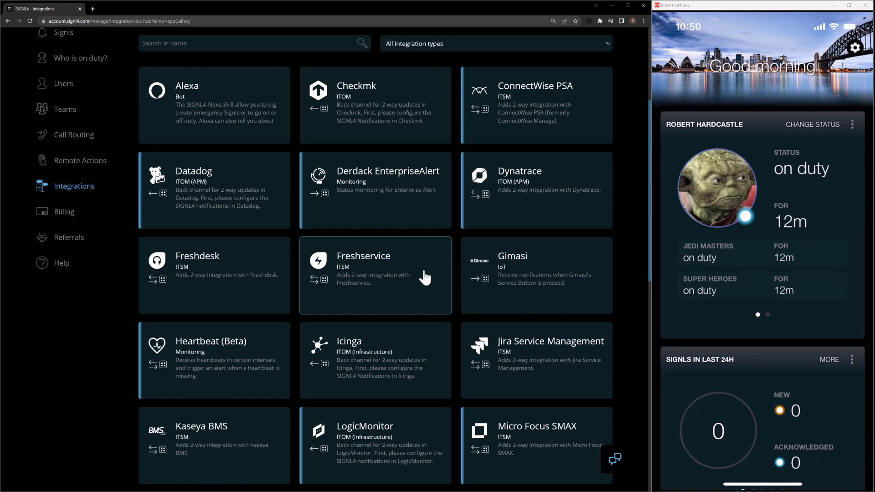
pyautogui.scroll(-1, 449, 271)
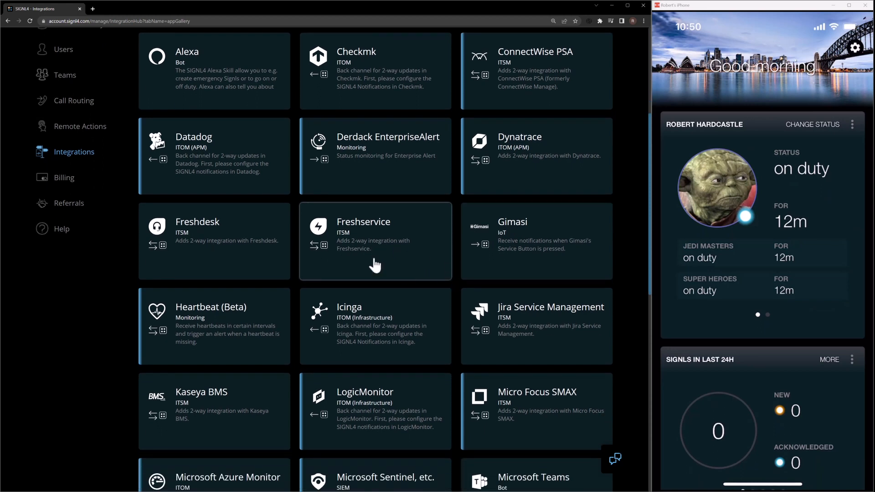
pyautogui.scroll(1, 374, 260)
pyautogui.scroll(2, 372, 243)
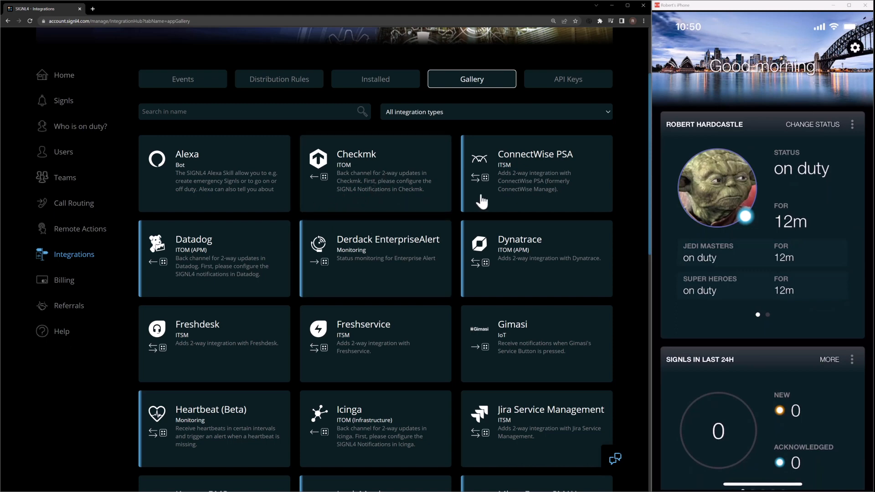
pyautogui.scroll(-5, 391, 254)
pyautogui.scroll(-6, 443, 260)
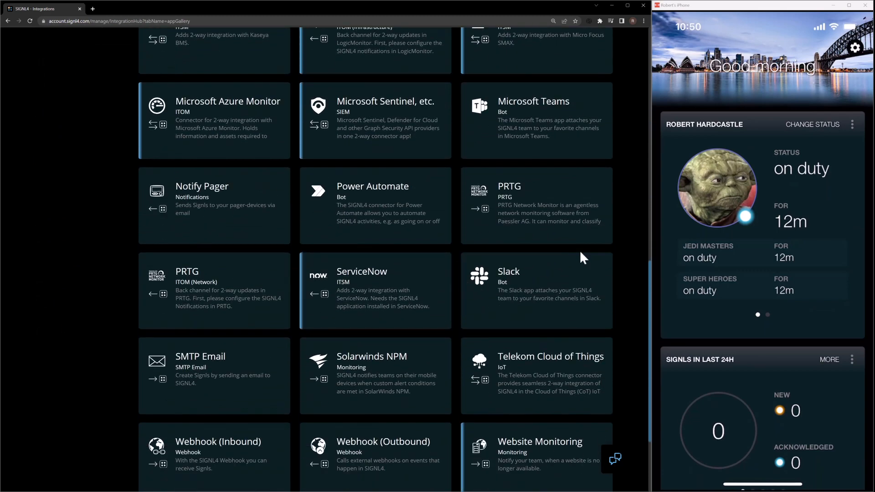
pyautogui.scroll(-3, 501, 273)
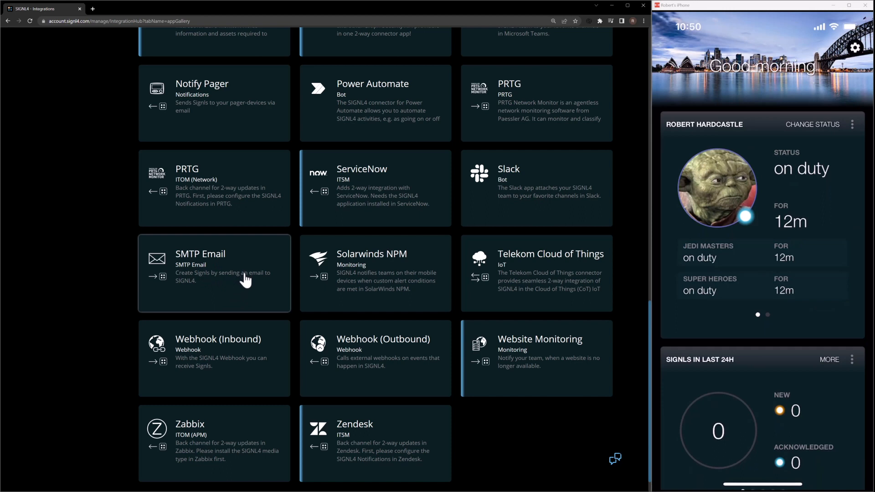
pyautogui.scroll(-1, 264, 353)
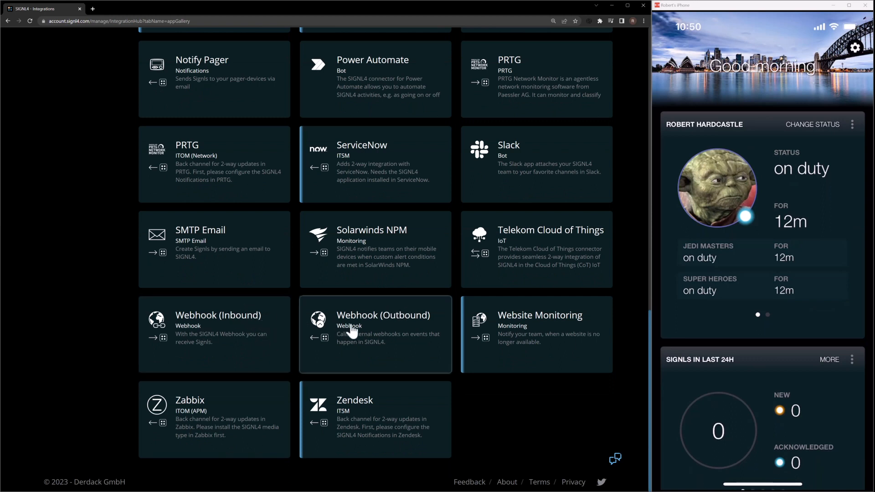
# Start a new inbound webhook integration and name it "It Ops Teams Webhook".
pyautogui.click(236, 339)
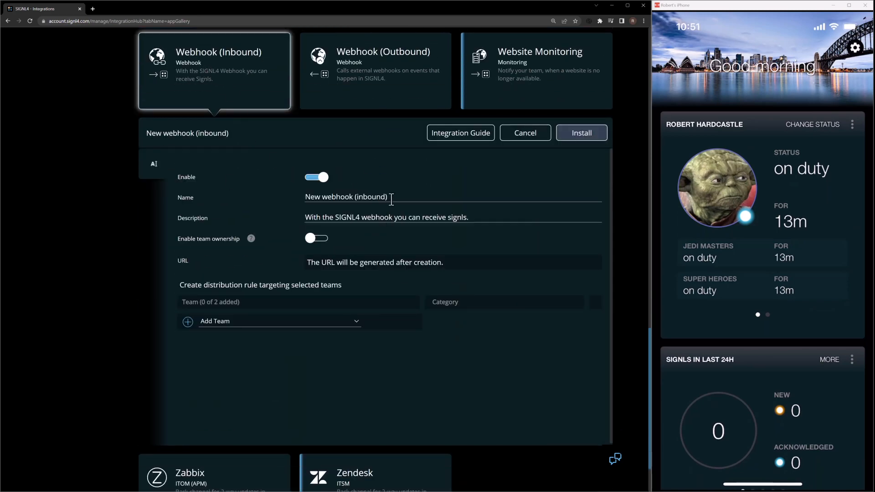
pyautogui.moveTo(391, 199); pyautogui.dragTo(287, 200)
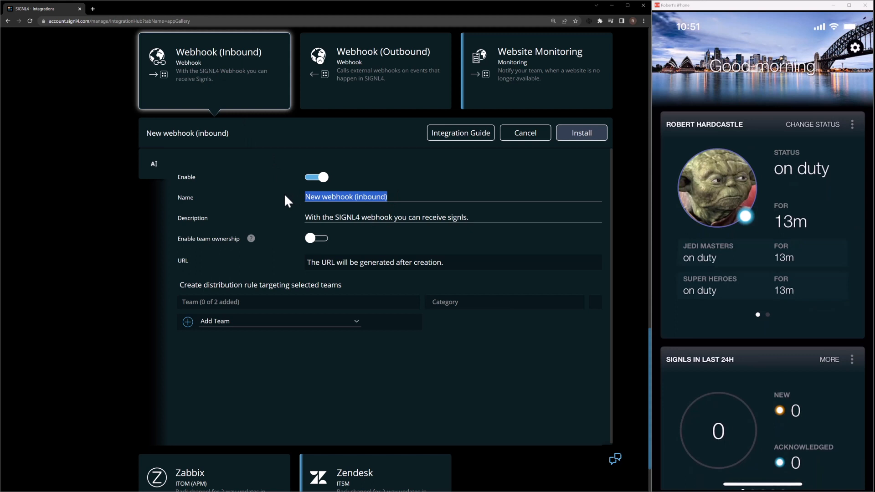
pyautogui.press('BackSpace')
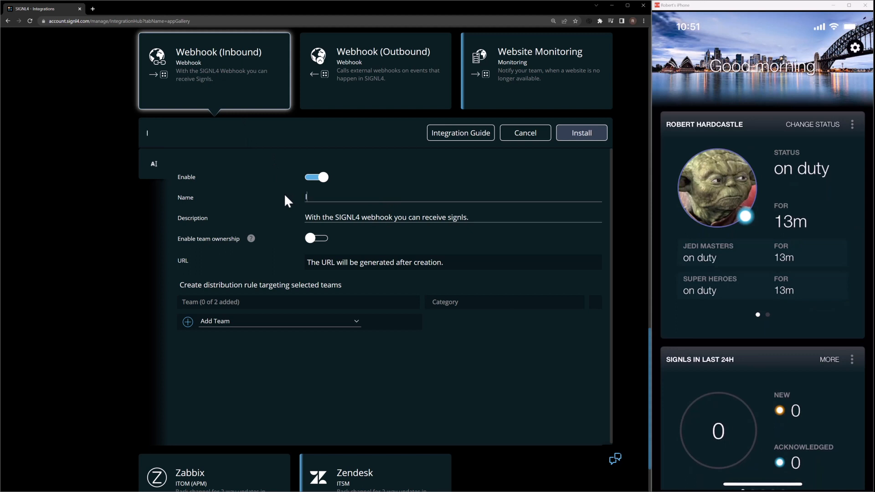
pyautogui.write('It Ops')
pyautogui.write('Teams Webhook')
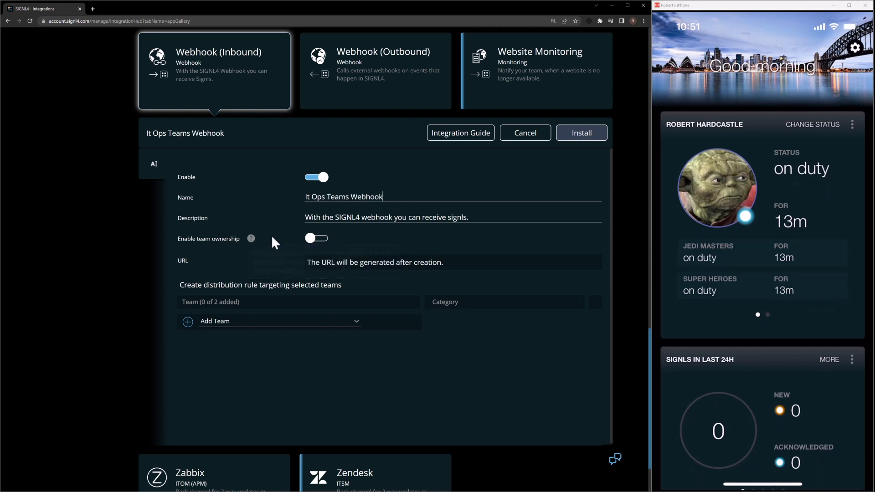
# Enable team ownership by Jedi Masters and disable it again, keeping Jedi Masters in the webhook's distribution rule.
pyautogui.click(318, 239)
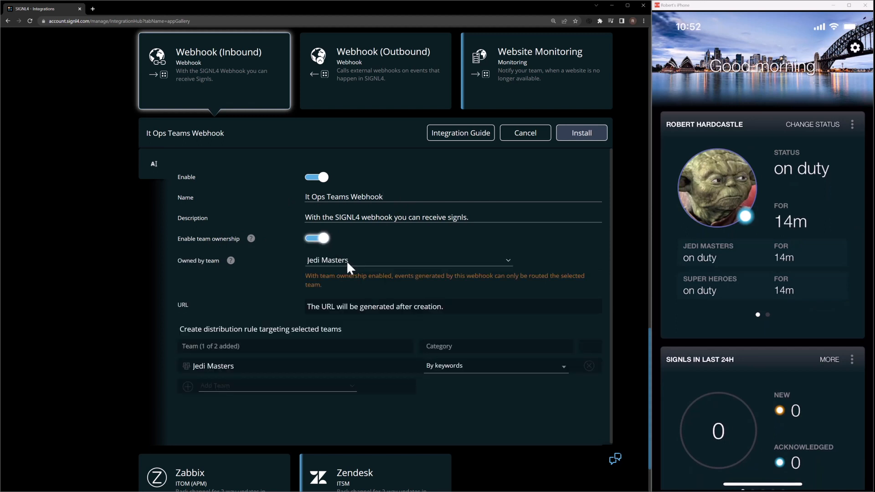
pyautogui.click(346, 261)
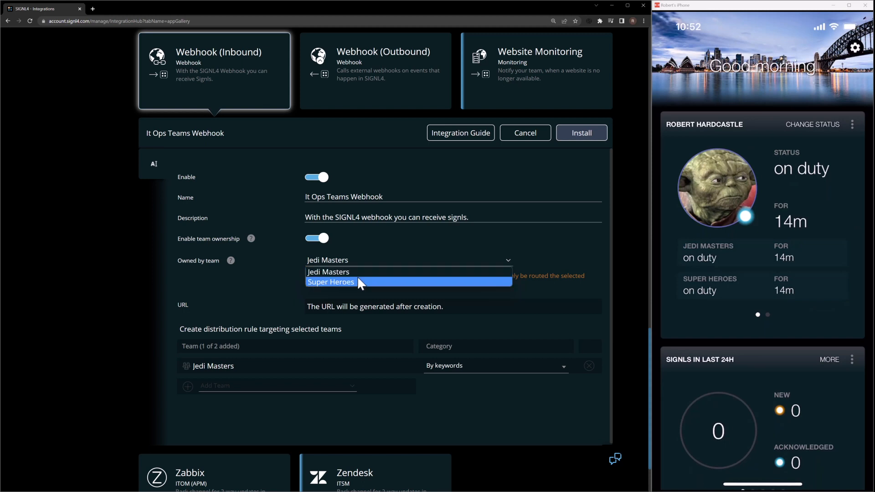
pyautogui.click(322, 243)
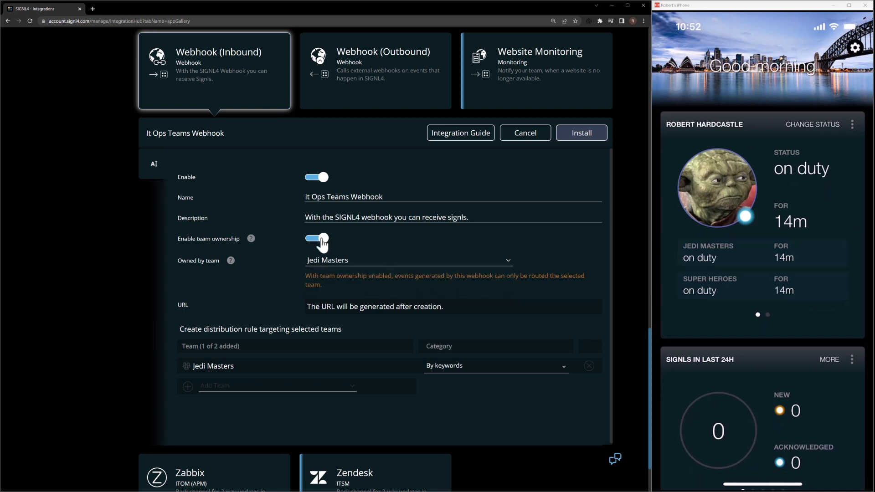
pyautogui.click(322, 238)
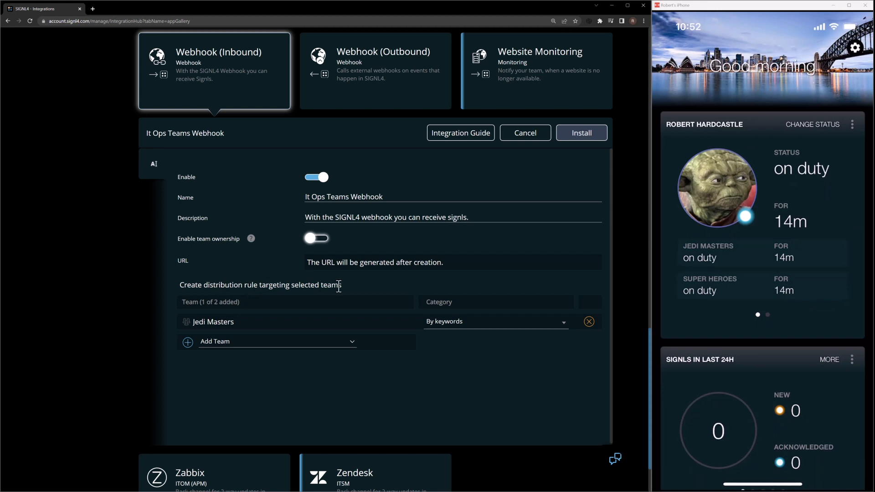
# Add the Super Heroes team to the webhook's distribution rule and remove it again.
pyautogui.click(312, 342)
pyautogui.click(258, 354)
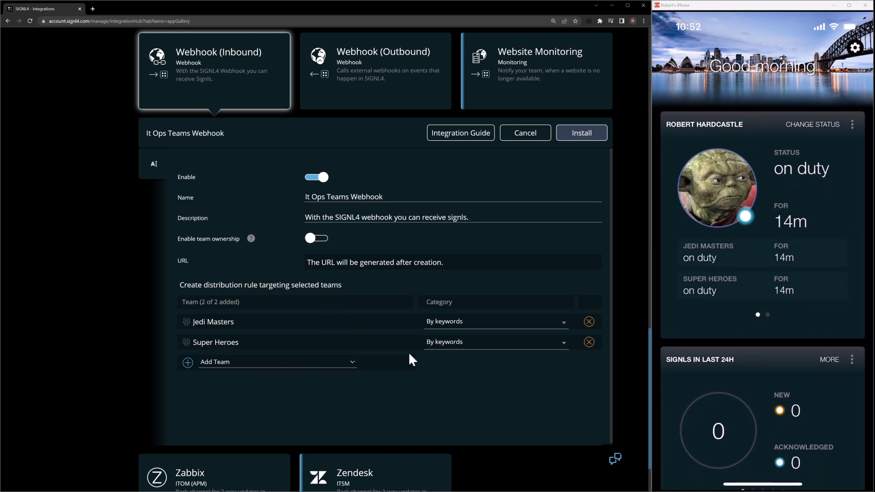
pyautogui.click(588, 344)
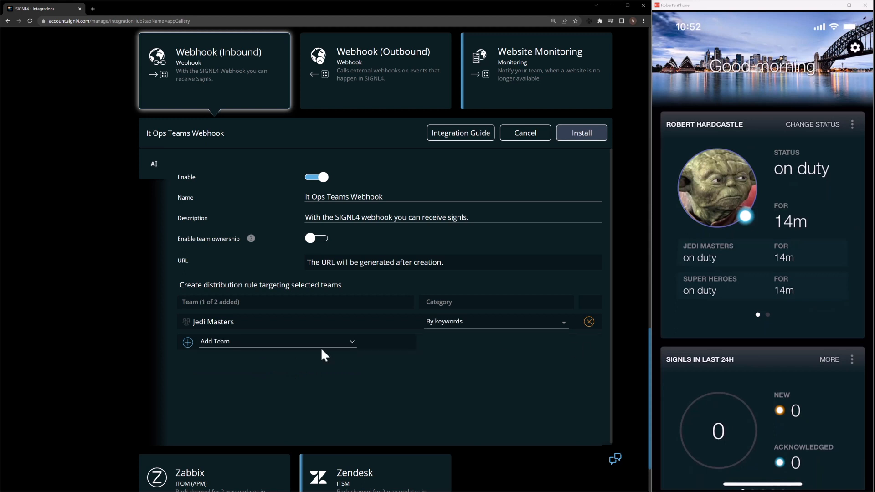
# Install the inbound webhook and view the list of installed integrations.
pyautogui.click(582, 142)
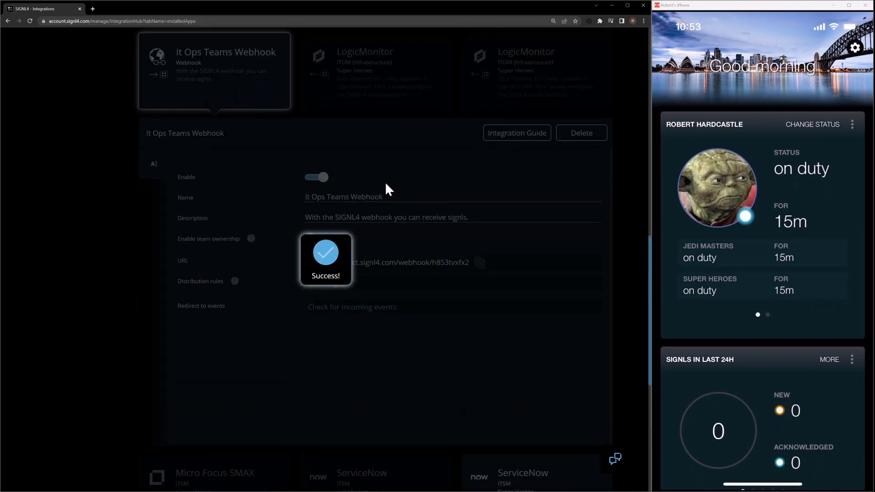
pyautogui.scroll(10, 397, 174)
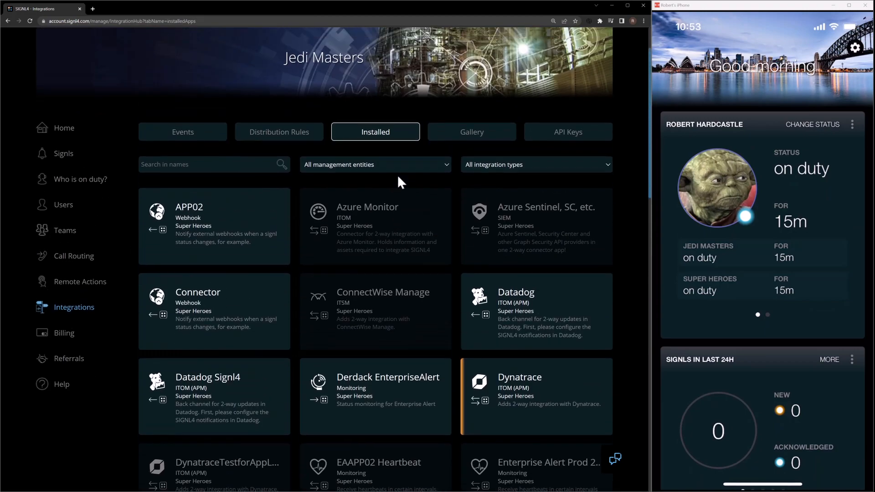
pyautogui.scroll(-2, 363, 227)
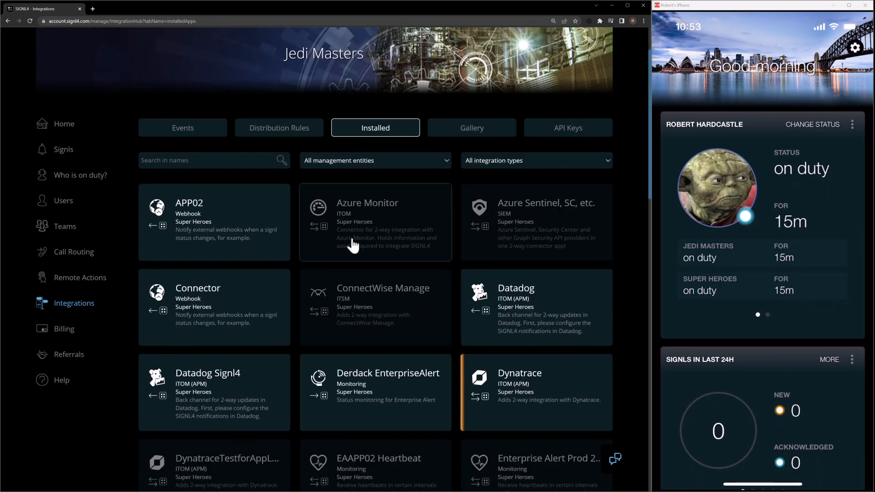
# Find the It Ops Teams Webhook among the installed integrations and open its settings for review.
pyautogui.scroll(-1, 363, 250)
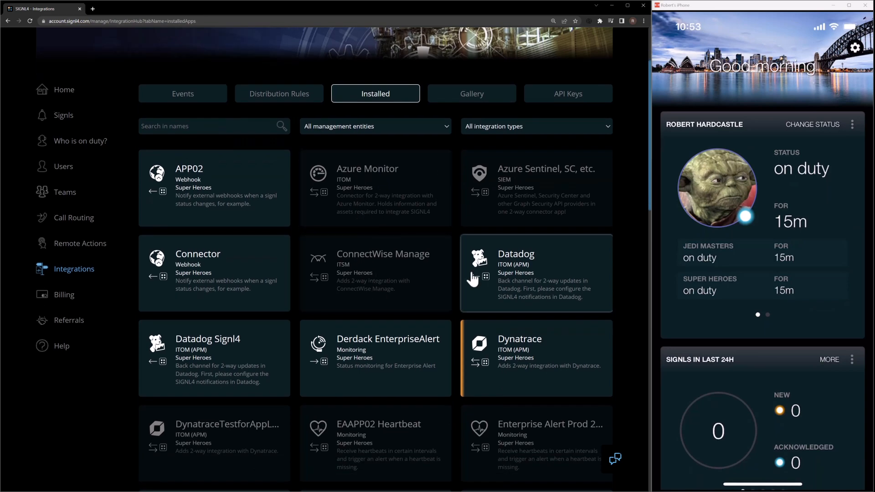
pyautogui.scroll(-3, 274, 337)
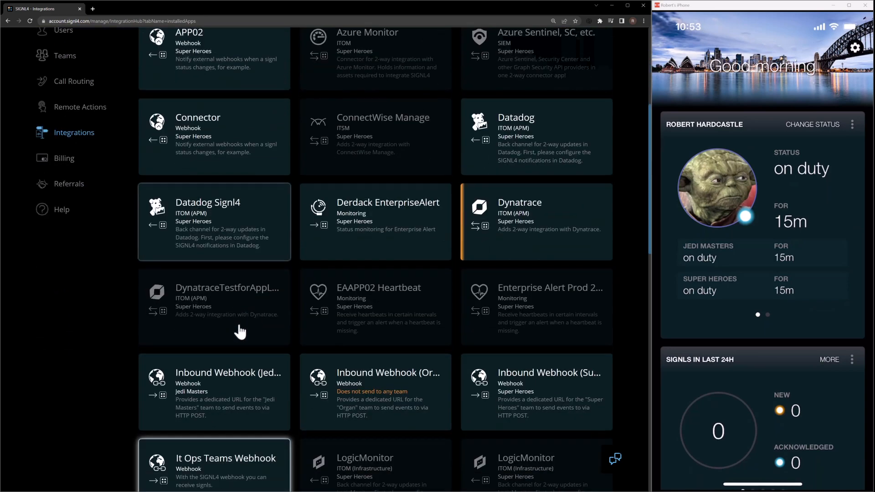
pyautogui.scroll(-2, 241, 332)
pyautogui.click(252, 340)
pyautogui.scroll(-5, 252, 337)
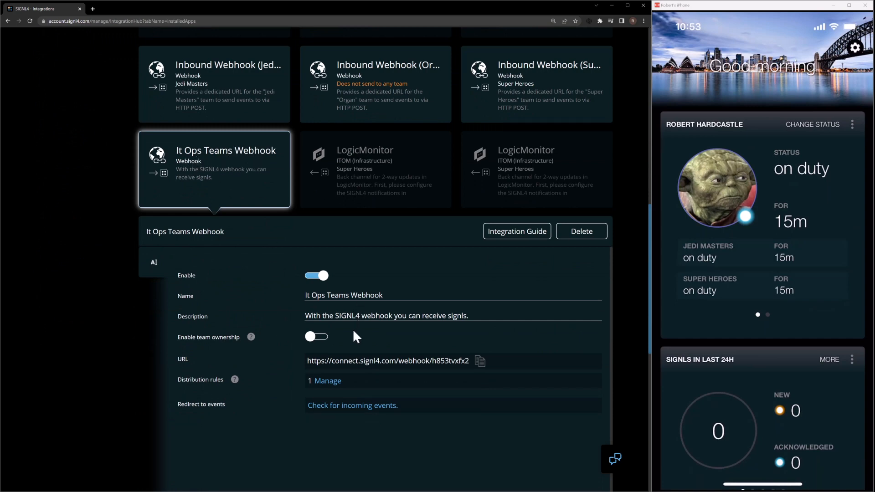
pyautogui.scroll(-1, 354, 333)
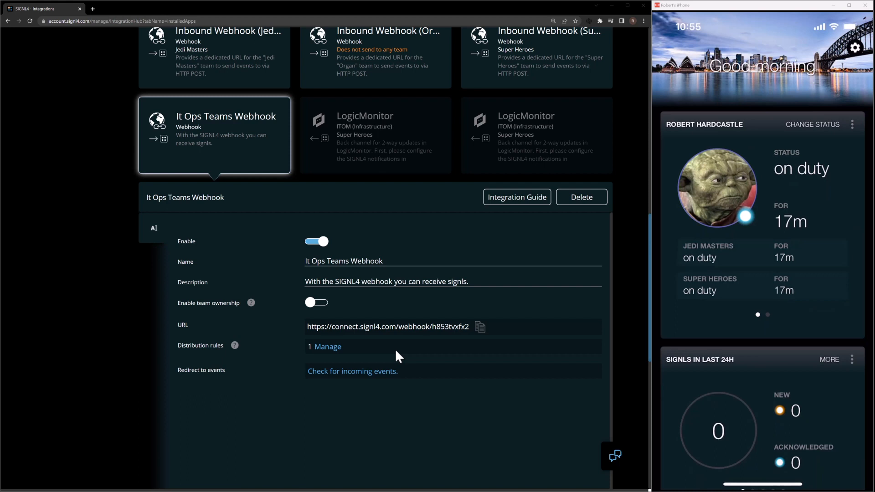
# Open the webhook's "Distribute all" distribution rule and review its general settings, available sources and distribution criteria.
pyautogui.click(331, 349)
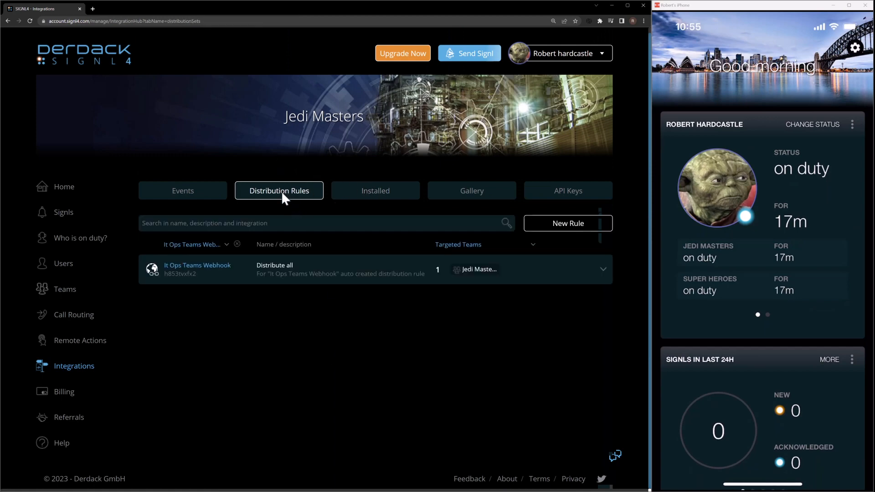
pyautogui.click(239, 277)
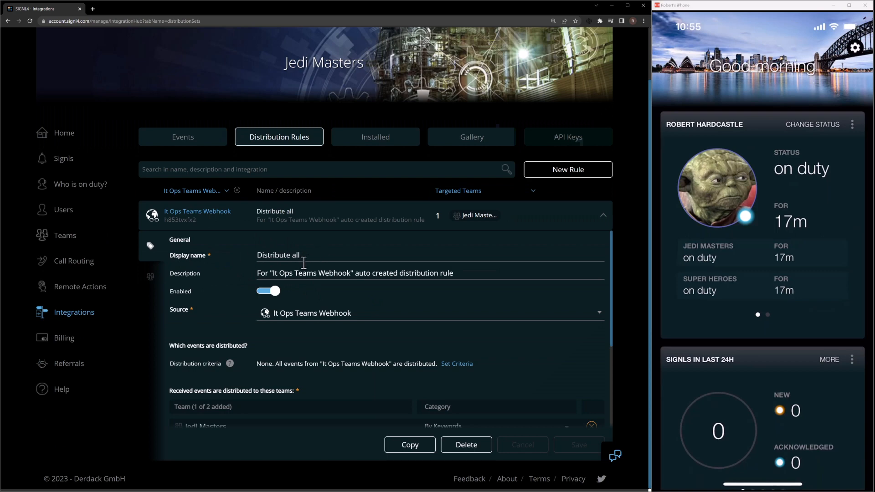
pyautogui.scroll(-1, 259, 260)
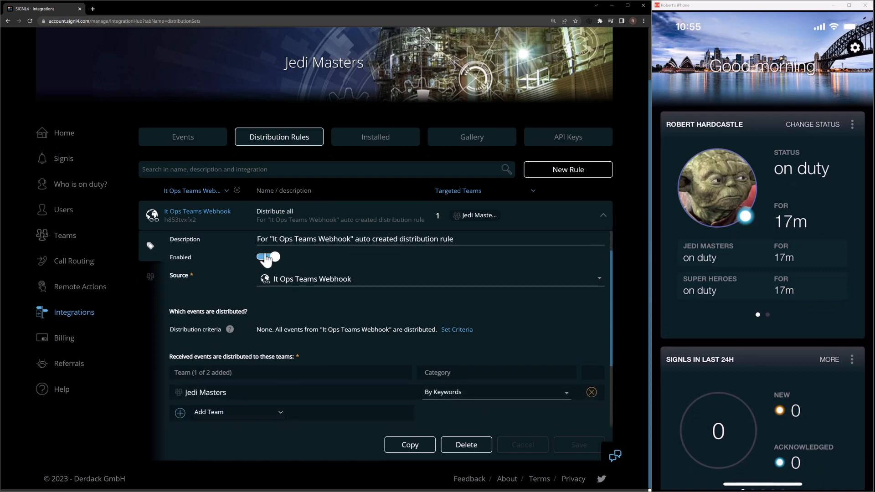
pyautogui.scroll(1, 274, 258)
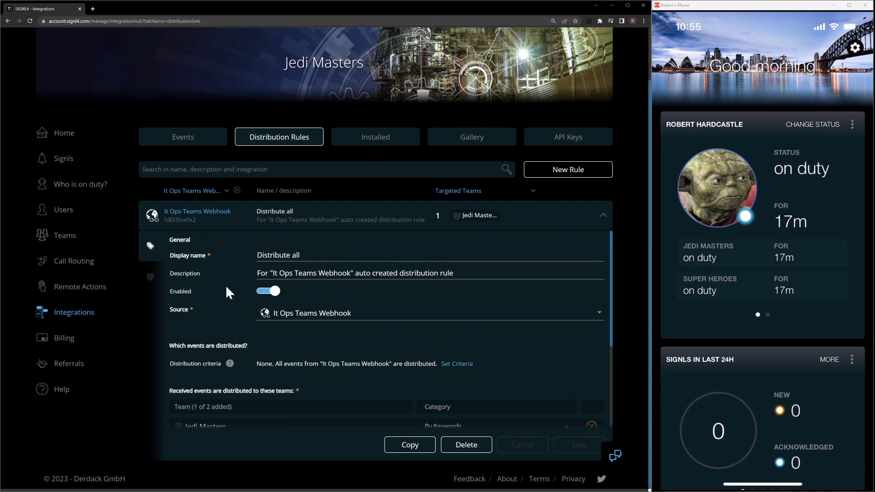
pyautogui.scroll(-1, 268, 294)
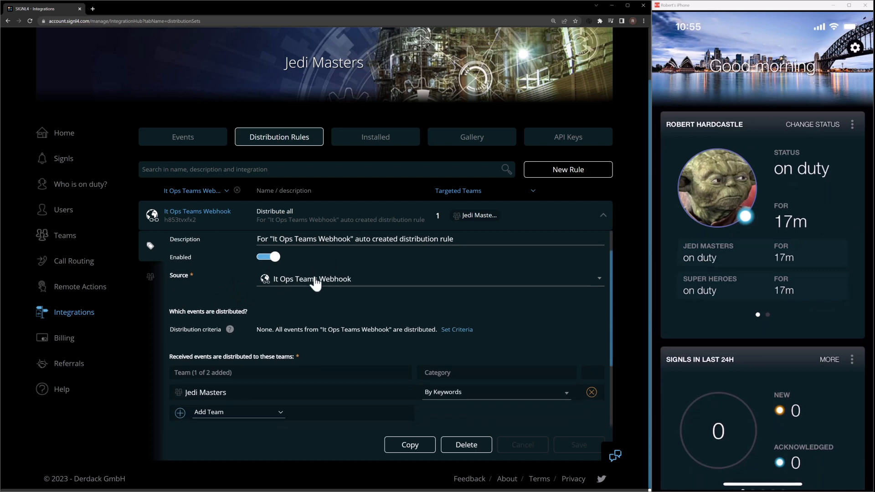
pyautogui.click(299, 288)
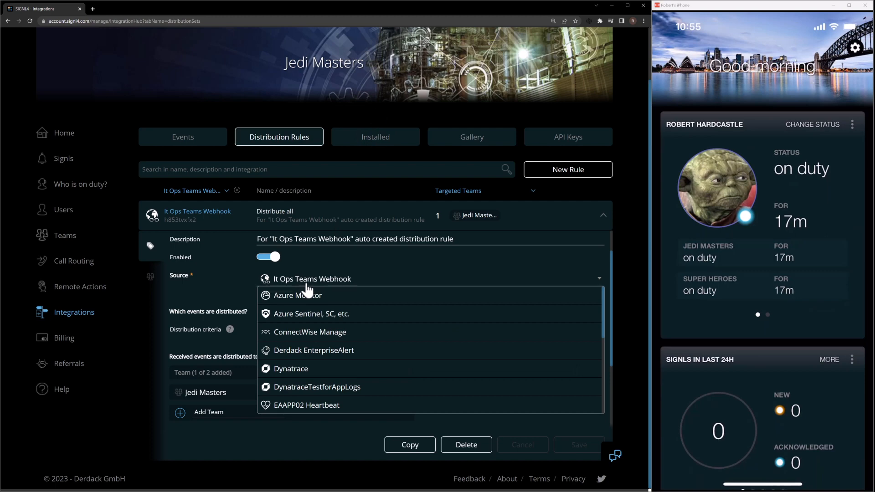
pyautogui.click(308, 287)
pyautogui.scroll(-1, 268, 355)
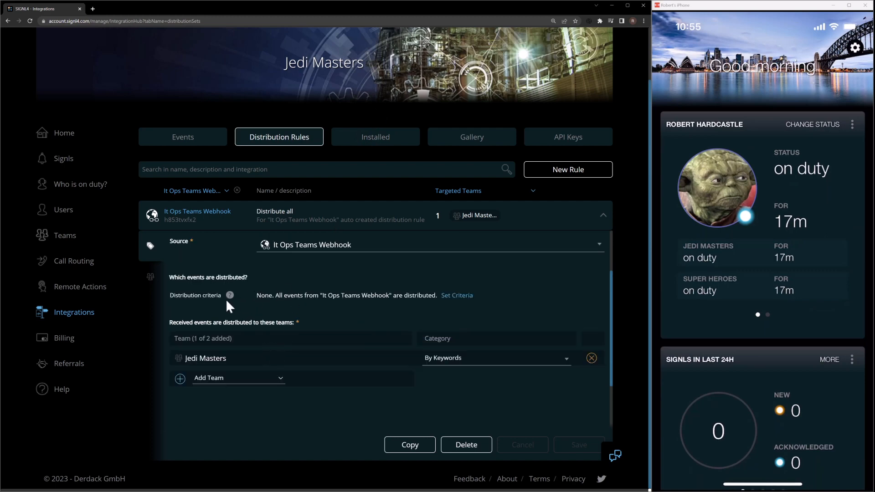
pyautogui.moveTo(229, 295)
# Set the Jedi Masters category in the distribution rule to IT and save the rule.
pyautogui.click(478, 362)
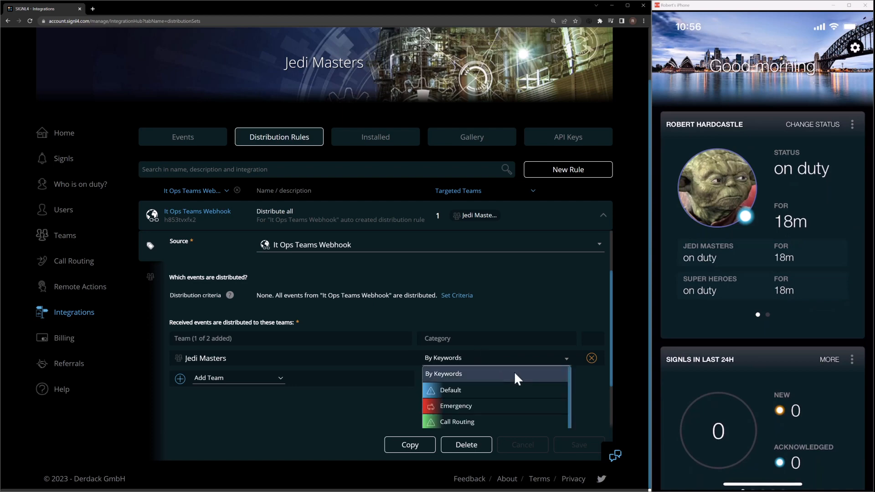
pyautogui.scroll(-2, 594, 389)
pyautogui.scroll(-3, 523, 351)
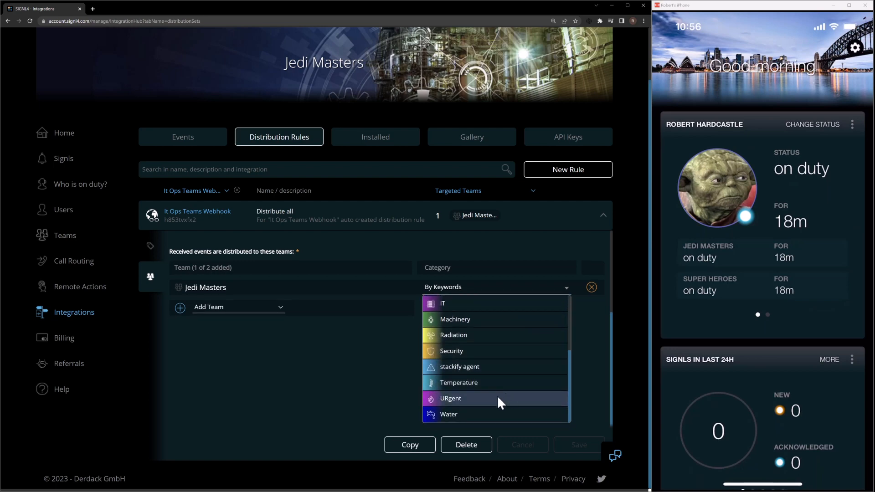
pyautogui.click(457, 308)
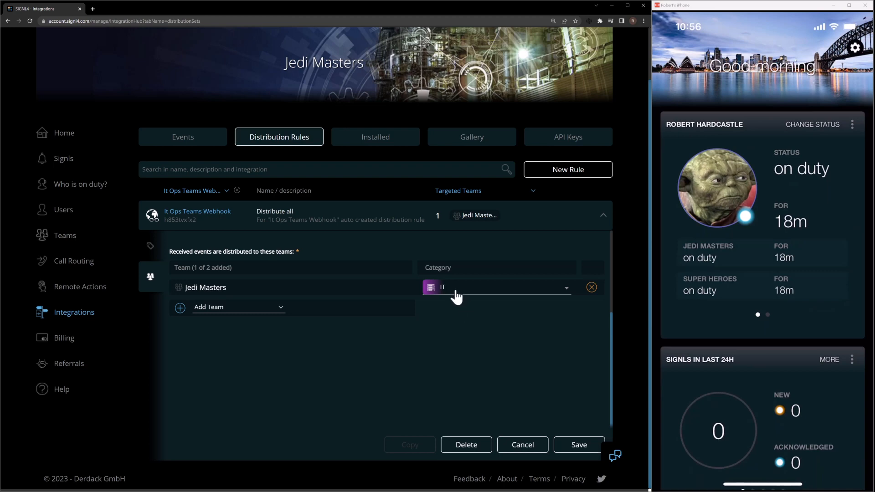
pyautogui.scroll(3, 368, 351)
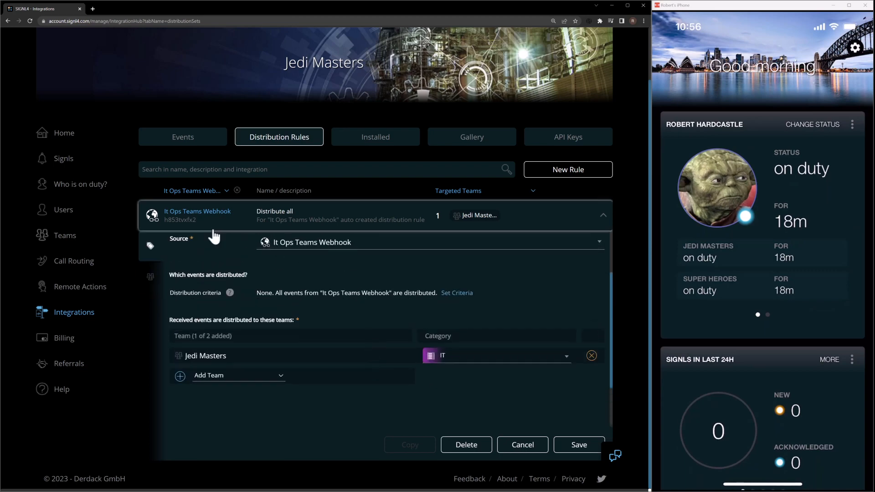
pyautogui.click(557, 449)
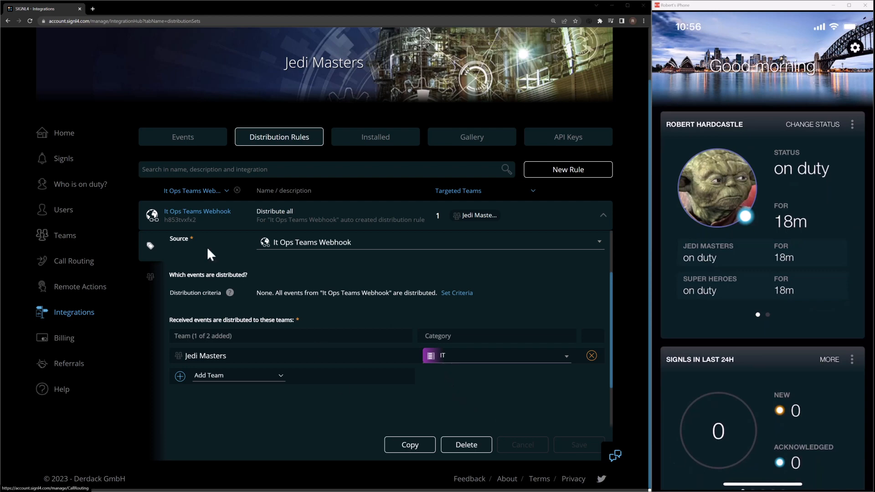
# Refresh the integration events and examine the targeted team and category of the new "Critical problem" event.
pyautogui.click(180, 138)
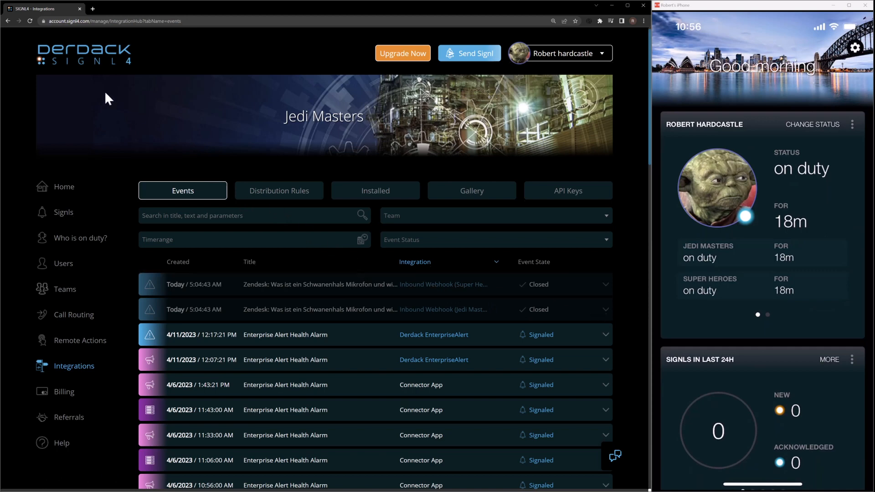
pyautogui.click(30, 21)
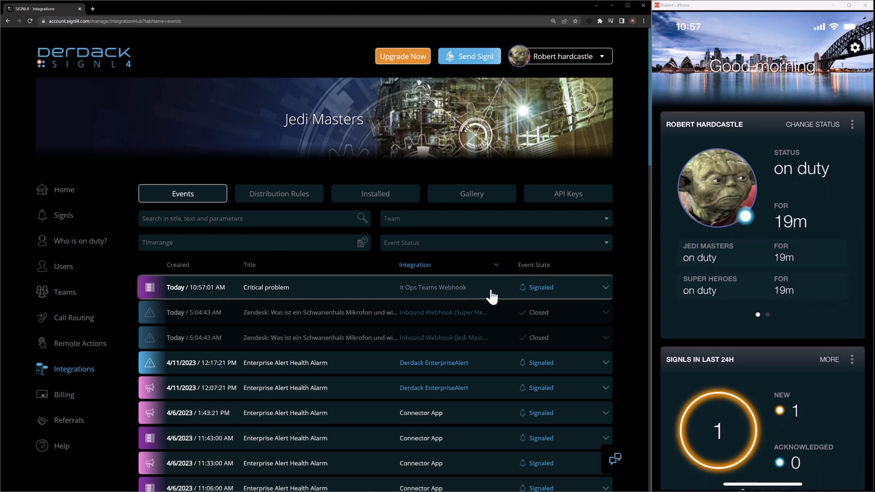
pyautogui.click(336, 288)
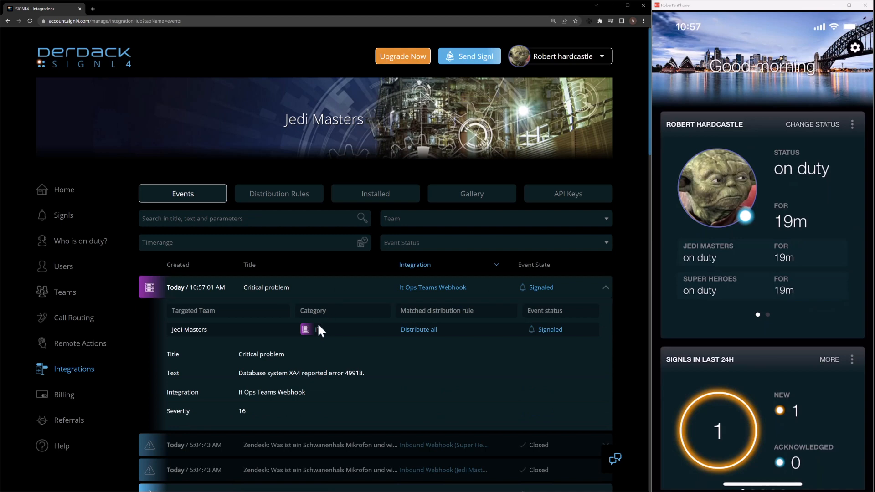
pyautogui.moveTo(190, 331); pyautogui.dragTo(207, 331)
pyautogui.click(327, 329)
# In the SIGNL4 mobile app, open the "Critical problem" alert, review its details and acknowledge it.
pyautogui.click(682, 408)
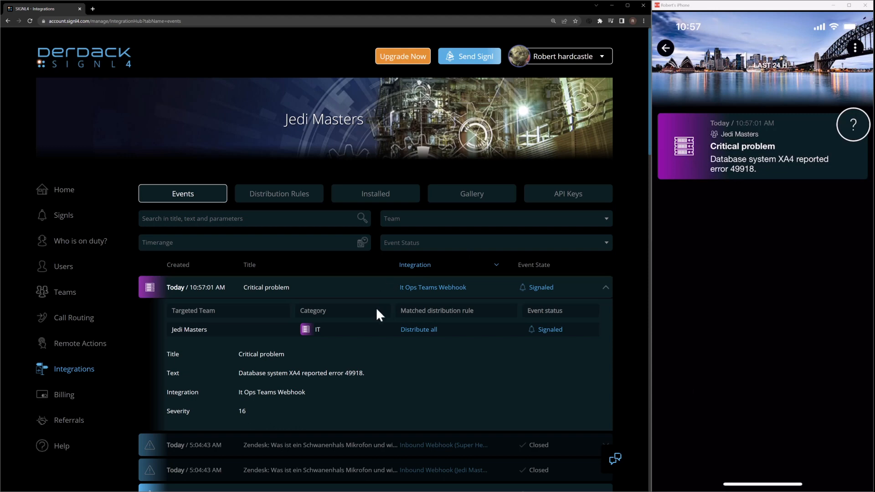
pyautogui.click(676, 159)
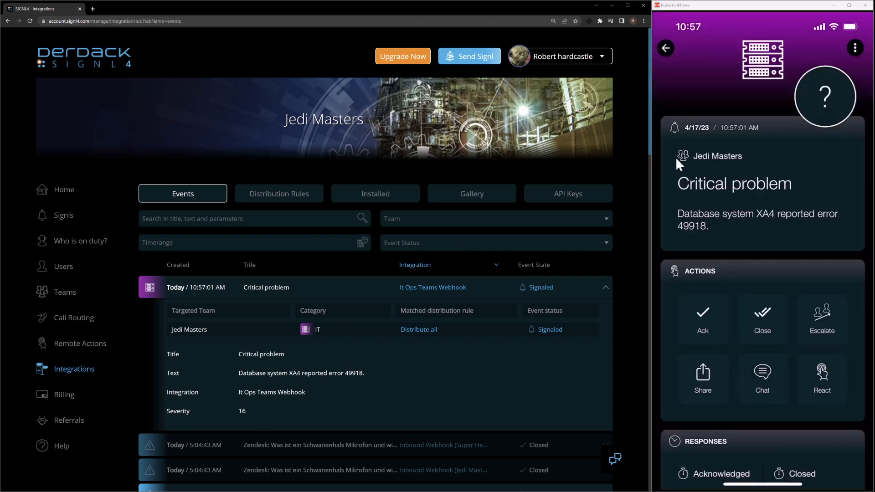
pyautogui.scroll(-8, 699, 168)
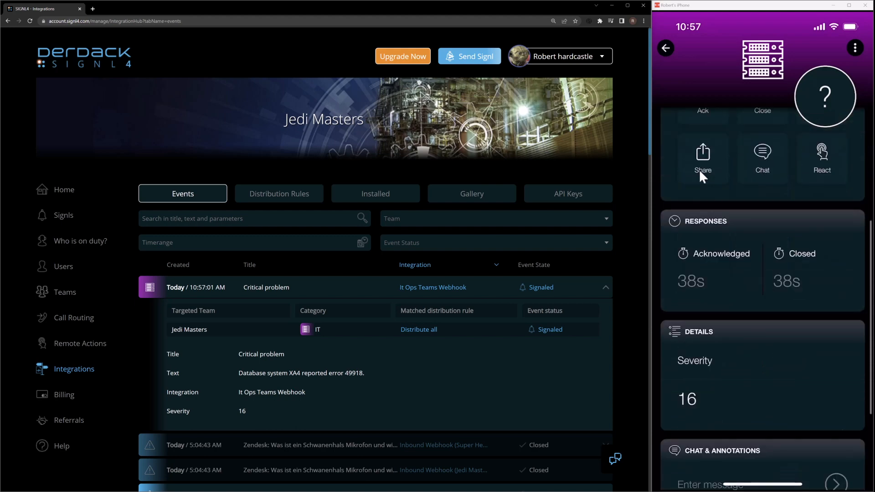
pyautogui.scroll(8, 699, 168)
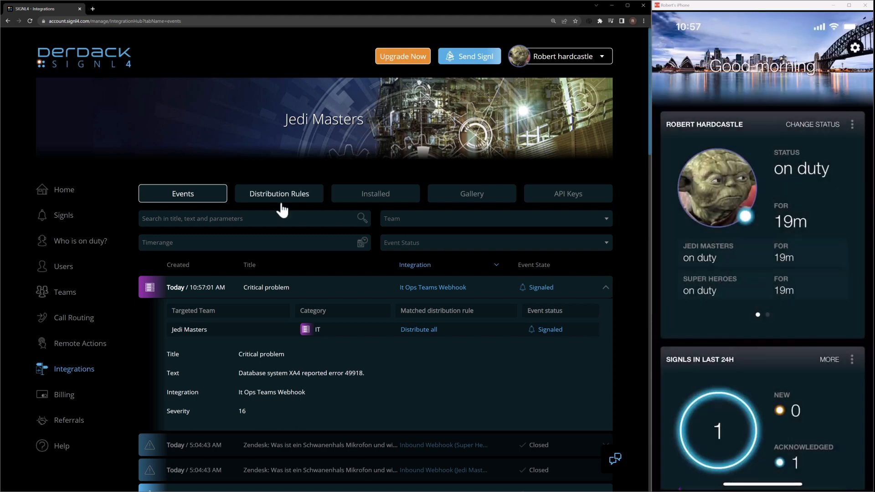
# Filter the distribution rules by It Ops Teams Webhook and open its "Distribute all" rule.
pyautogui.click(281, 209)
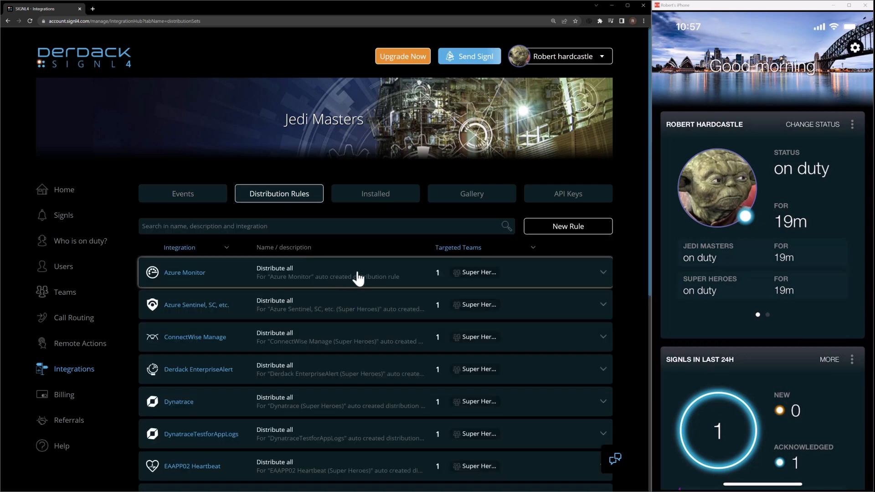
pyautogui.click(224, 248)
pyautogui.click(203, 277)
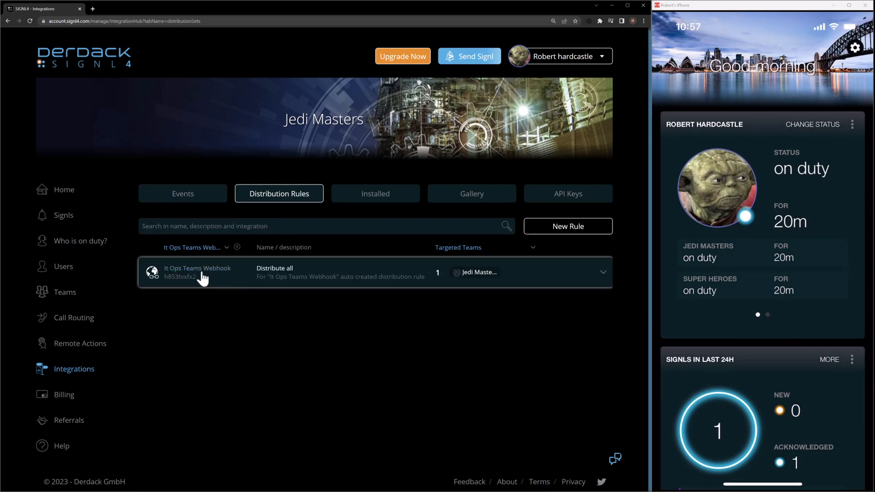
pyautogui.click(202, 277)
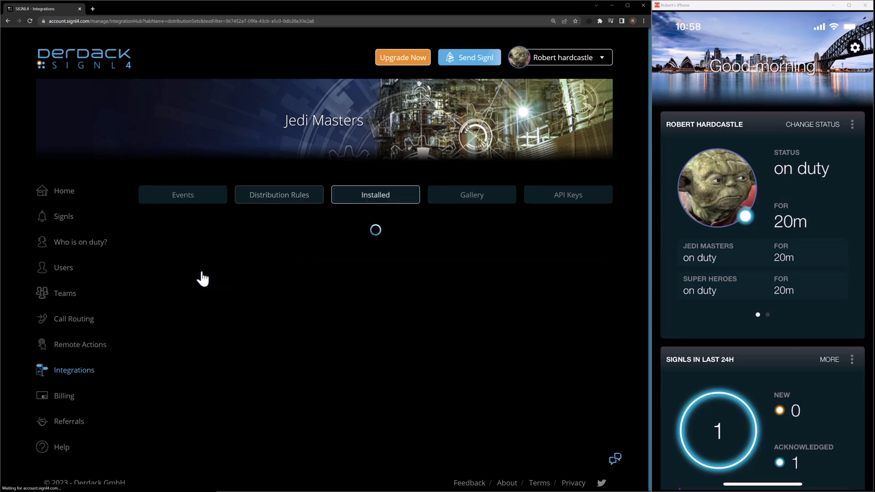
pyautogui.scroll(-3, 295, 355)
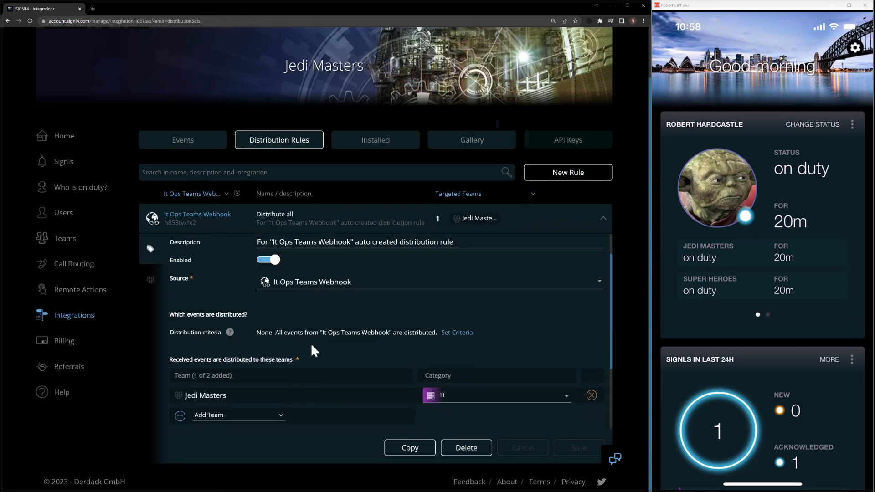
# Add an event distribution condition to the rule requiring Severity to be greater than 15.
pyautogui.click(458, 334)
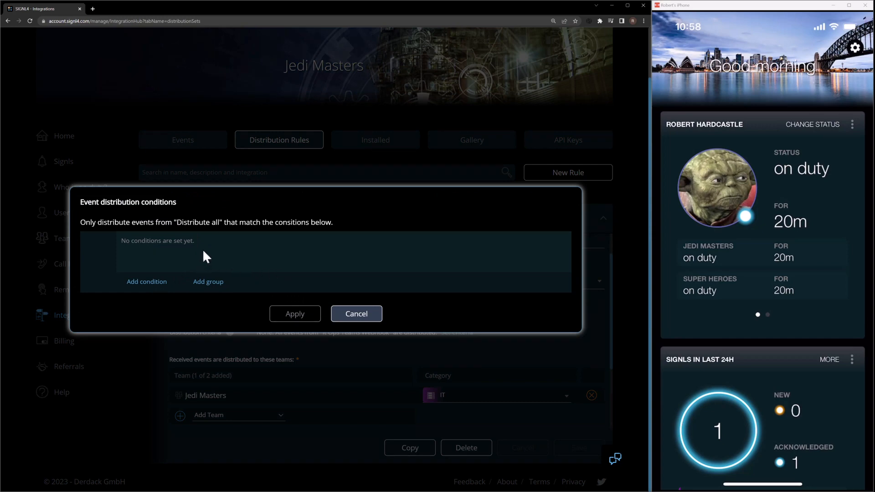
pyautogui.click(151, 282)
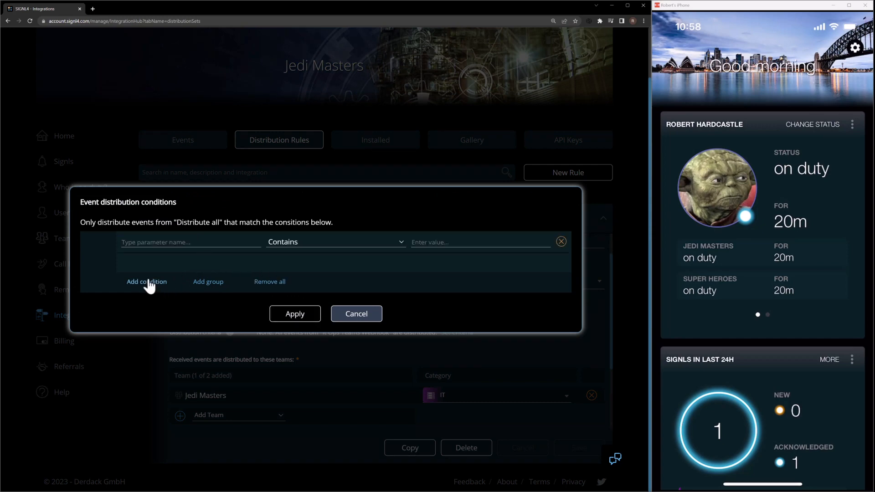
pyautogui.click(194, 246)
pyautogui.click(174, 257)
pyautogui.click(319, 242)
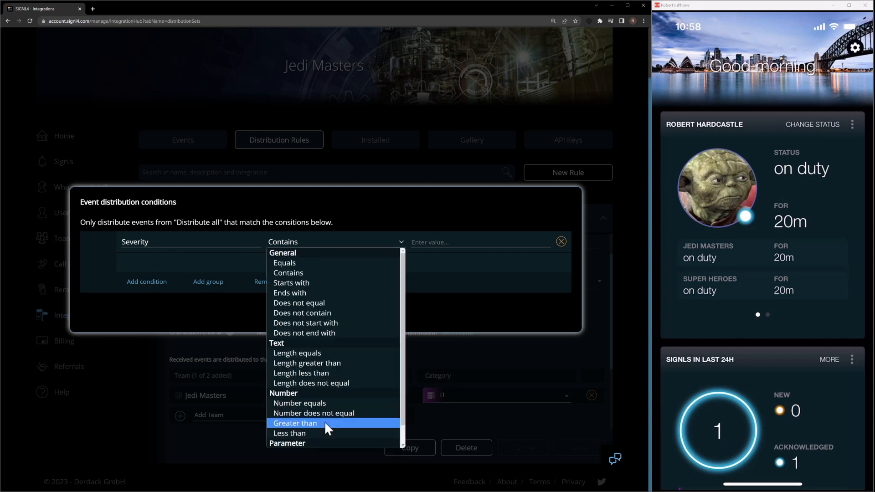
pyautogui.click(325, 423)
pyautogui.click(449, 242)
pyautogui.write('15')
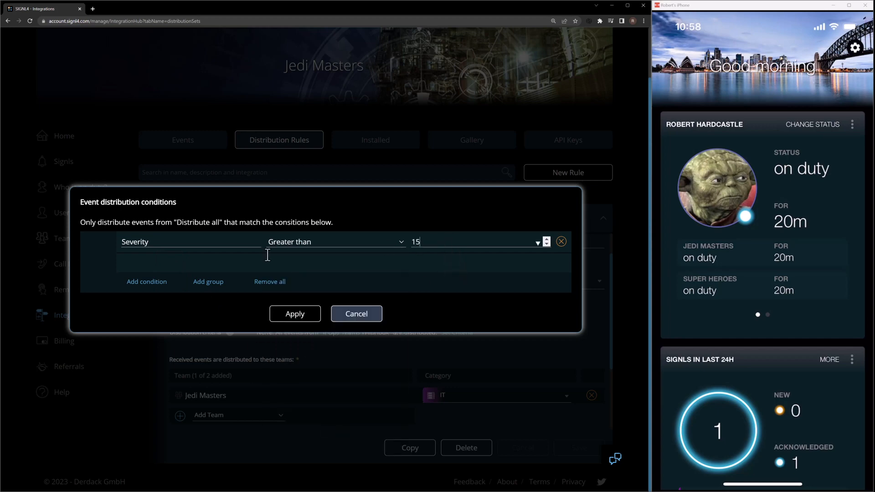
# Add a second condition, joined with AND, requiring Text to contain "XA4".
pyautogui.click(153, 283)
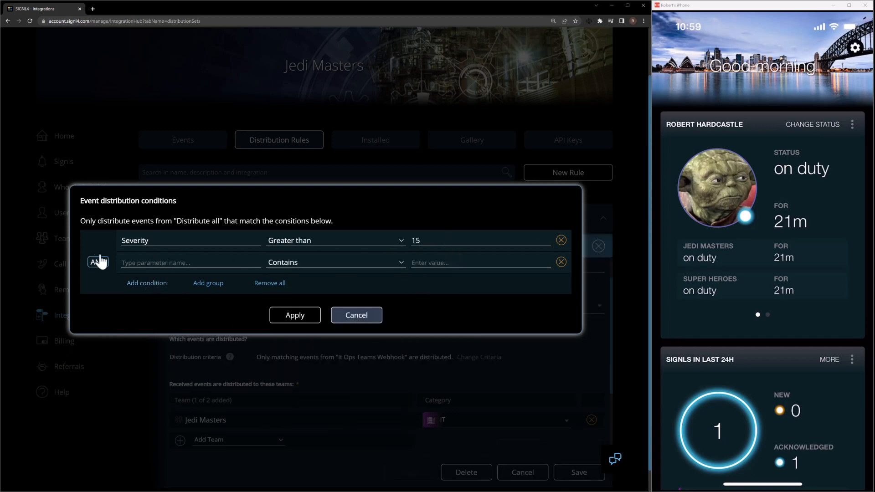
pyautogui.click(190, 264)
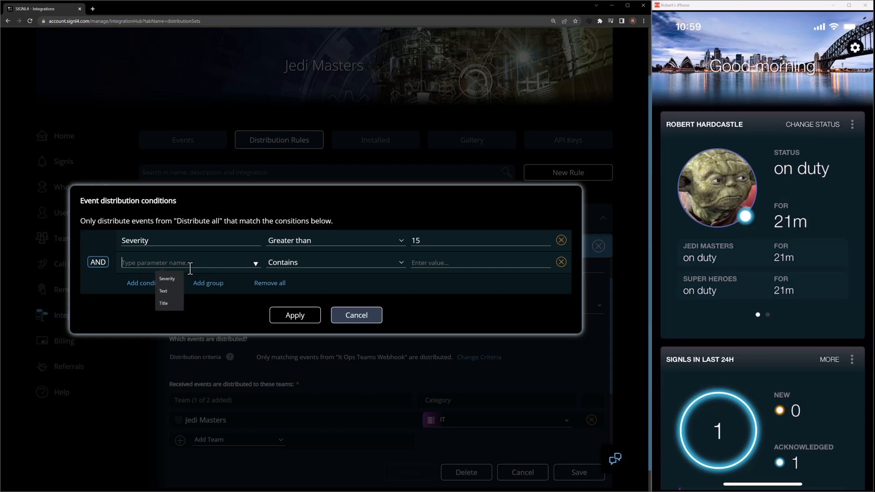
pyautogui.click(166, 290)
pyautogui.click(310, 261)
pyautogui.click(310, 261)
pyautogui.click(448, 263)
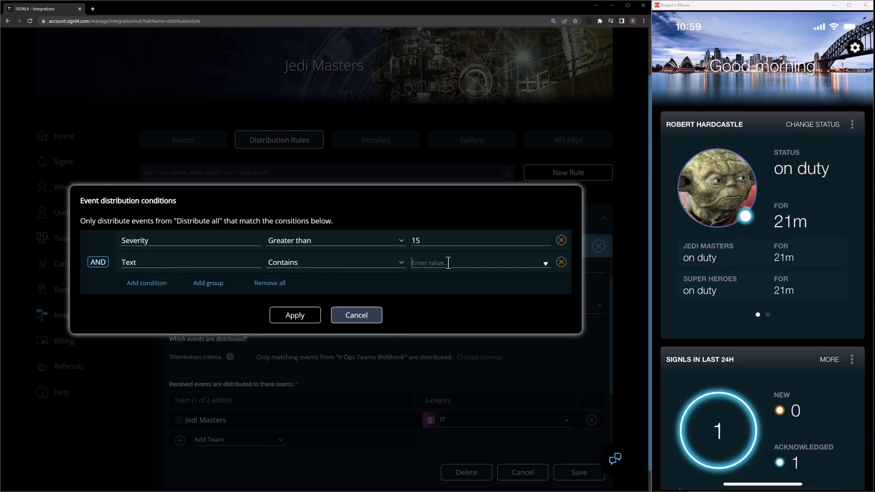
pyautogui.write('XA4')
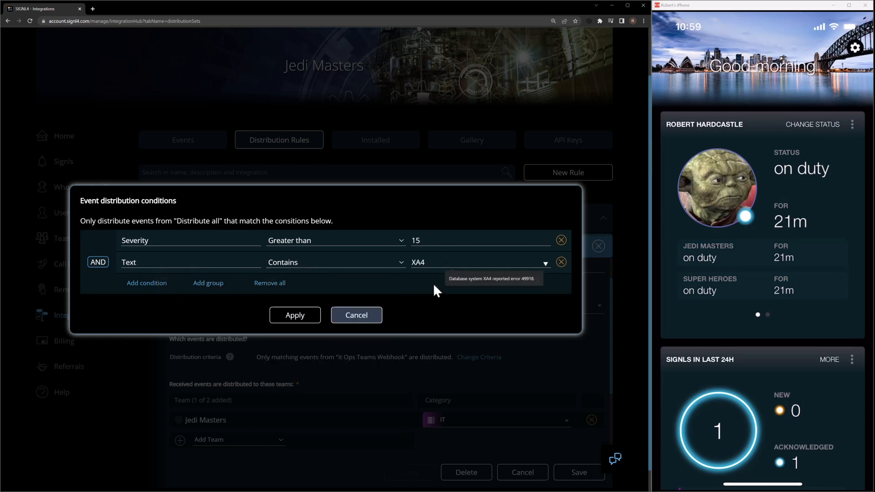
# Apply the event distribution conditions and save the "Distribute all" rule.
pyautogui.click(417, 280)
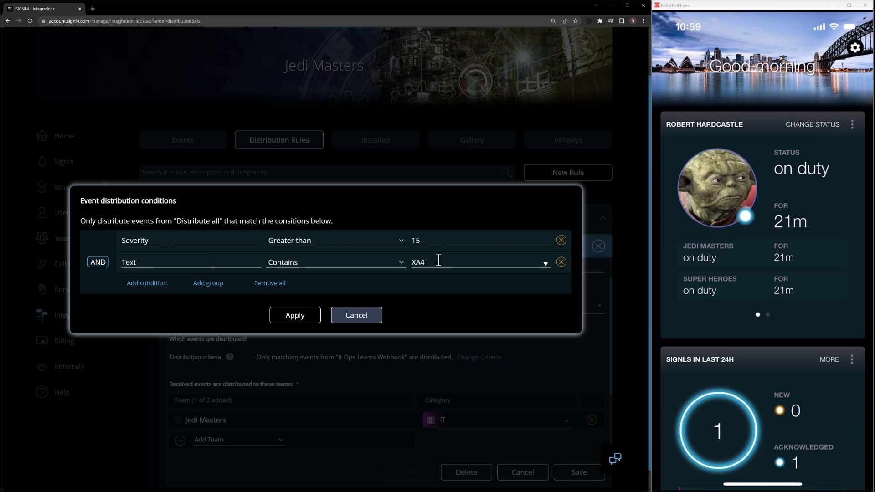
pyautogui.click(297, 318)
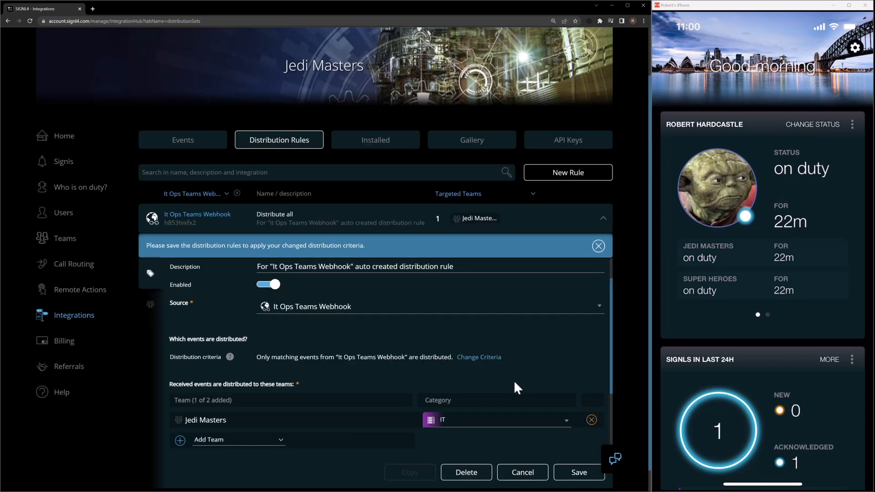
pyautogui.click(578, 472)
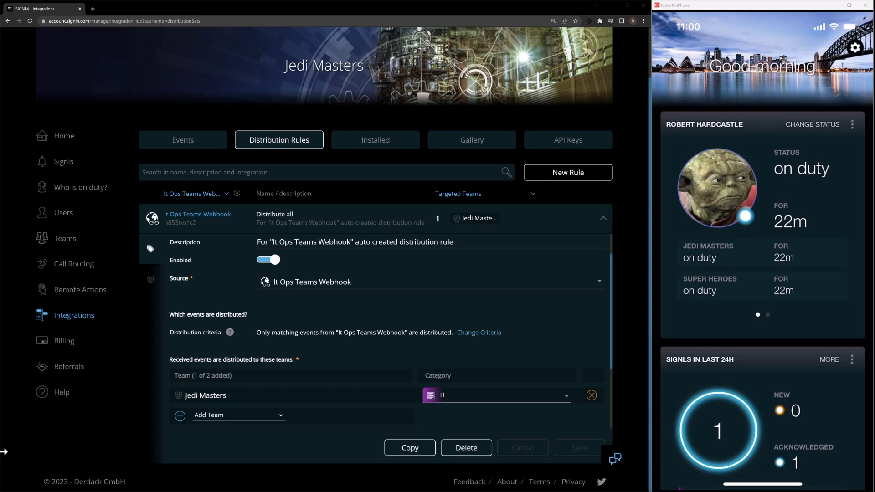
# Open the events list, expand the 11:00:48 AM "Critical problem" event to review its details, and check the mobile app's alert overview.
pyautogui.click(178, 144)
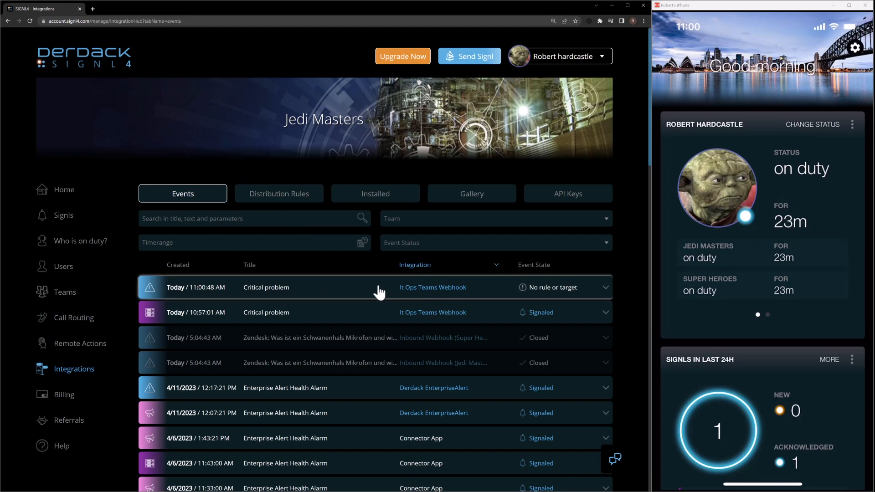
pyautogui.click(353, 295)
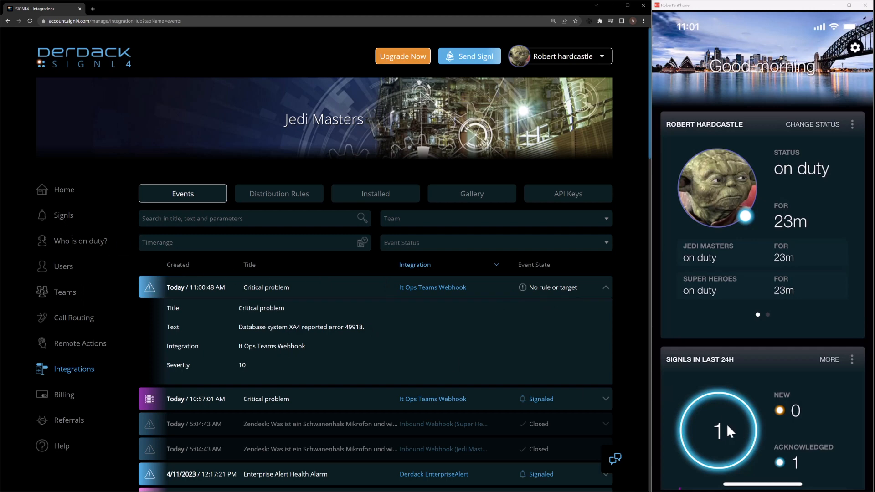
pyautogui.scroll(-1, 732, 409)
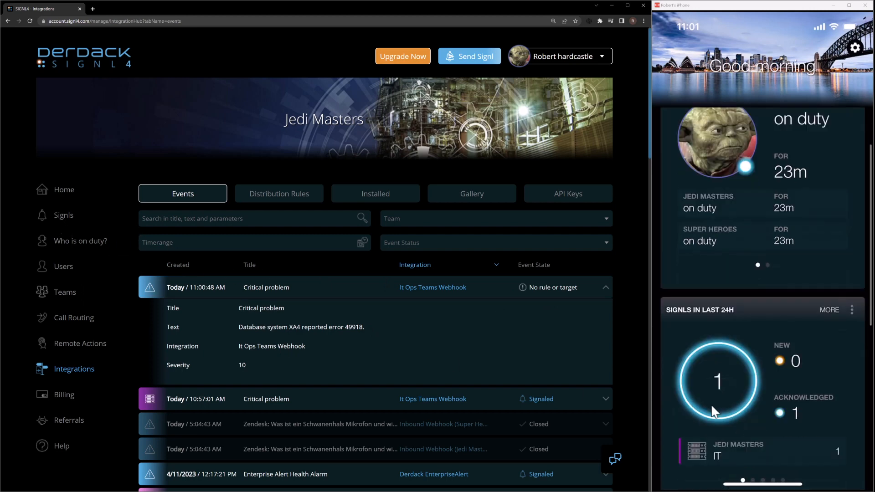
pyautogui.scroll(1, 710, 406)
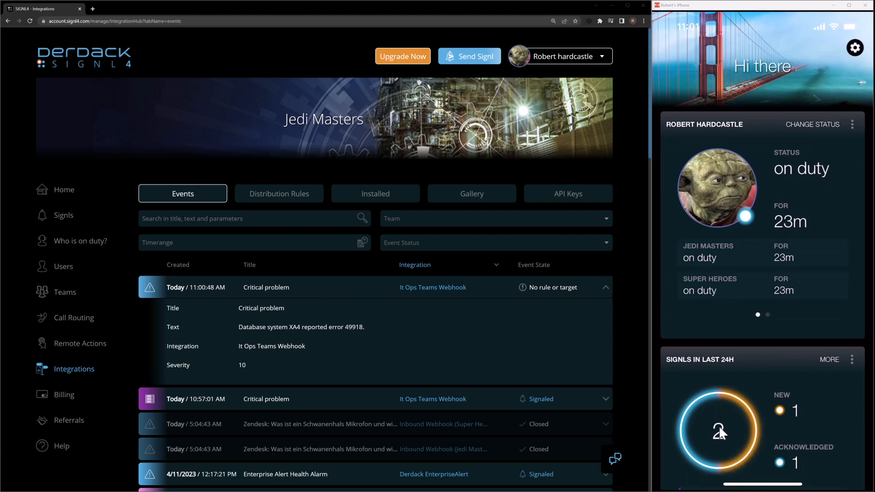
# Refresh the events list and examine the text and severity of the 11:01:26 AM and 11:02:00 AM "Critical problem" events.
pyautogui.click(30, 21)
pyautogui.click(339, 292)
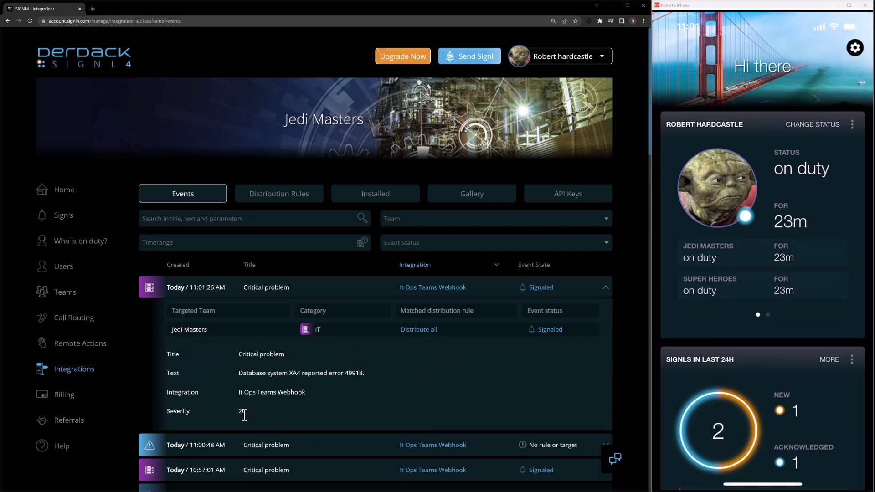
pyautogui.click(255, 291)
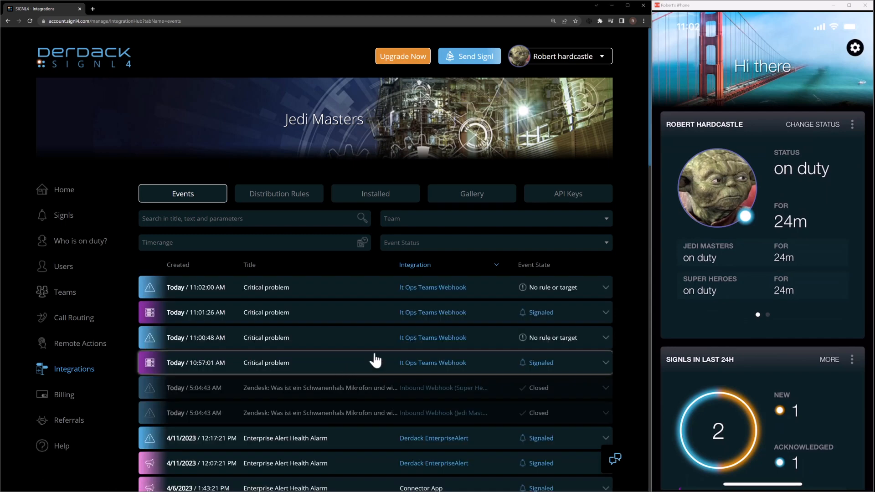
pyautogui.click(368, 291)
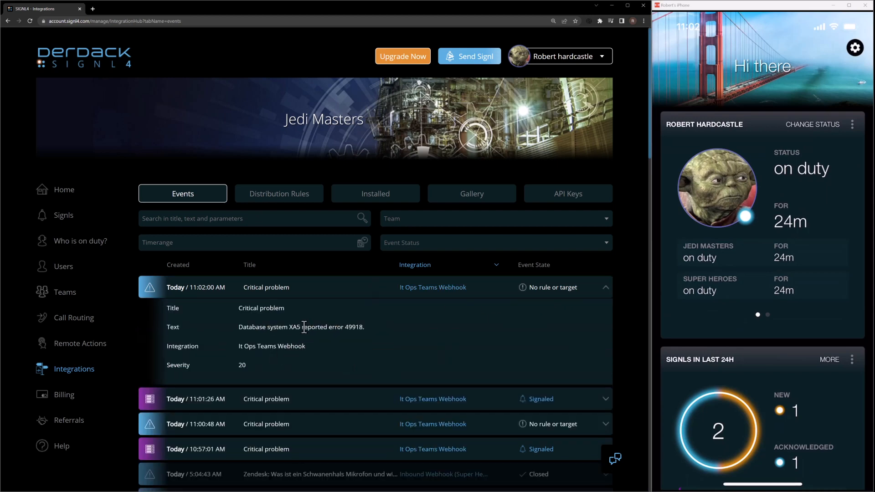
pyautogui.moveTo(300, 327); pyautogui.dragTo(289, 327)
pyautogui.click(381, 349)
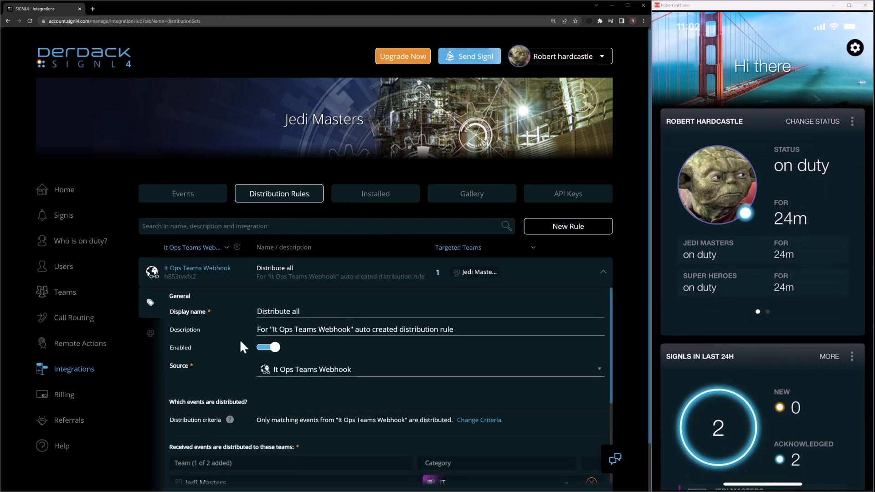
# Try switching the "Distribute all" rule's conditions to OR and adding a condition group, and leave the criteria without changes.
pyautogui.scroll(-1, 239, 339)
pyautogui.scroll(-1, 272, 383)
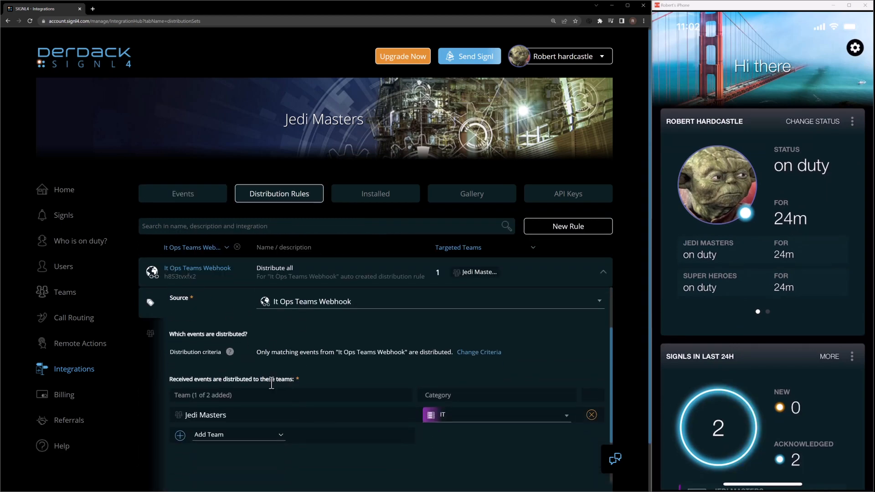
pyautogui.click(476, 352)
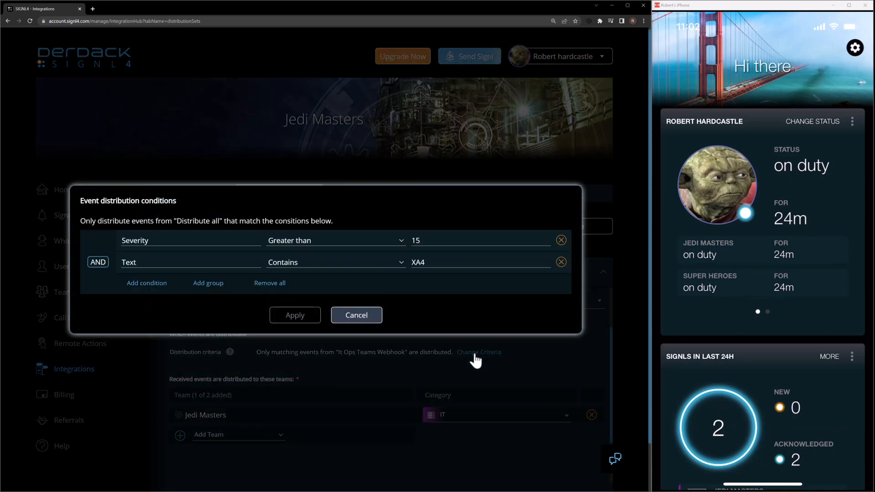
pyautogui.click(98, 263)
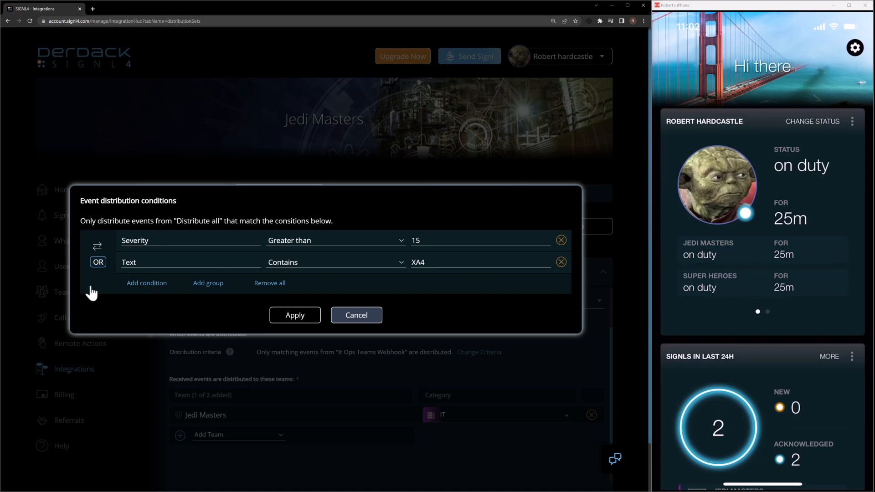
pyautogui.click(207, 283)
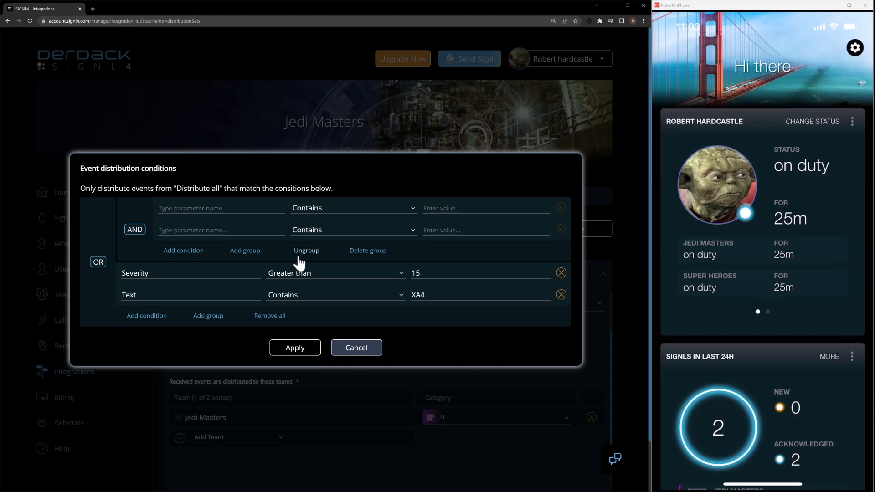
pyautogui.click(305, 347)
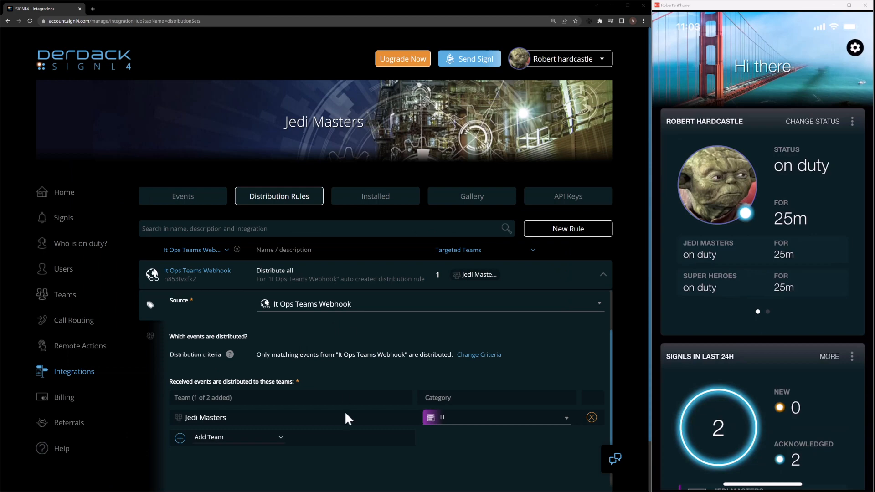
pyautogui.click(478, 356)
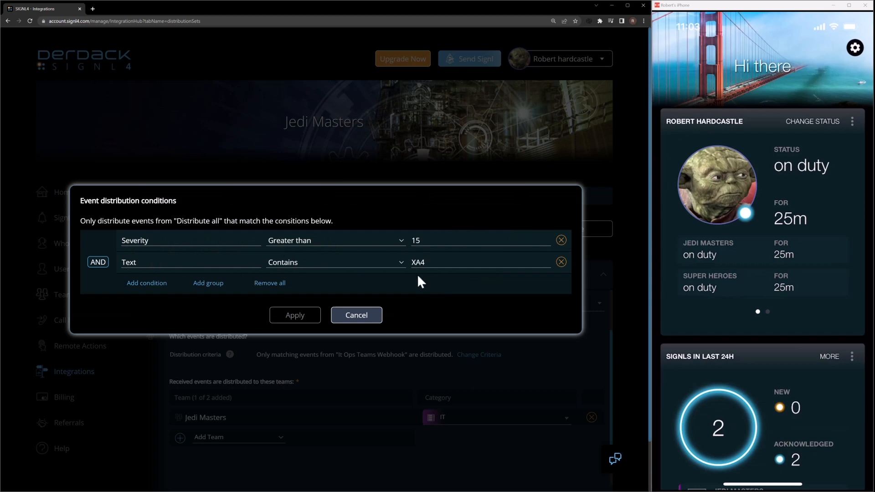
pyautogui.click(358, 317)
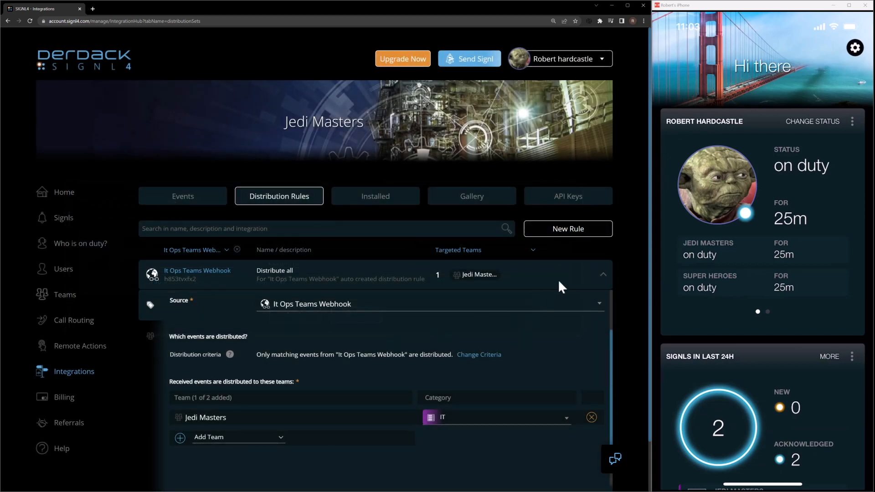
# Start a new distribution rule named "Severity low" with It Ops Teams Webhook as its source.
pyautogui.click(568, 229)
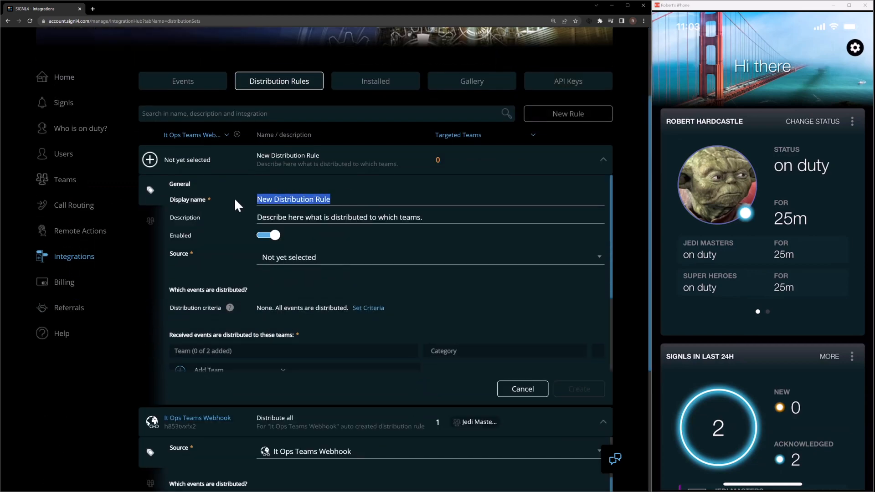
pyautogui.write('Severity low')
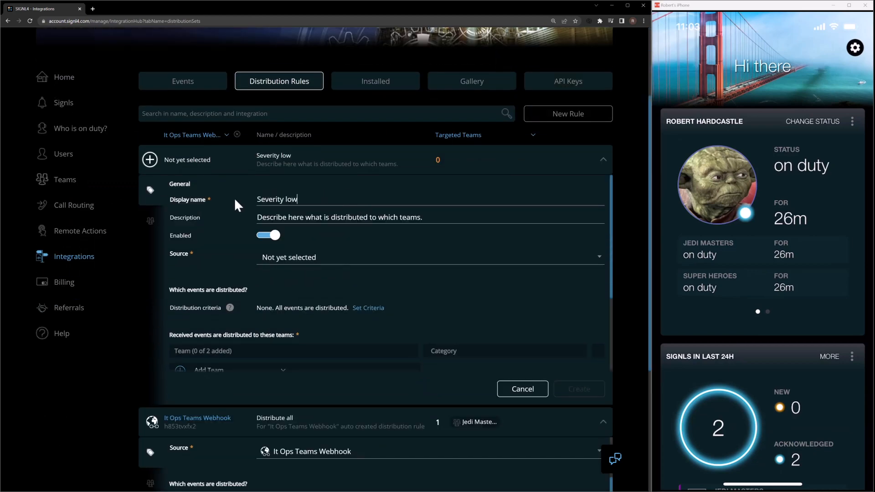
pyautogui.click(297, 258)
pyautogui.scroll(-1, 342, 297)
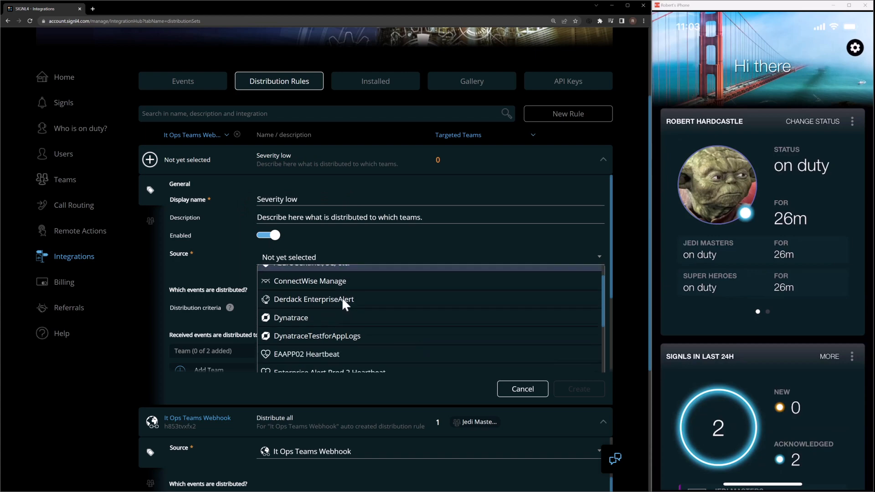
pyautogui.scroll(-3, 342, 297)
pyautogui.click(327, 304)
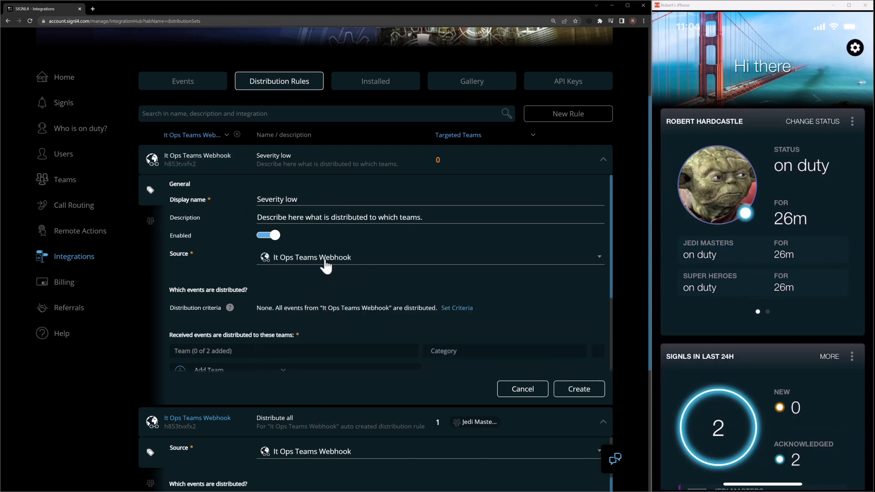
# Add an event distribution condition to the "Severity low" rule requiring Severity to be less than 16, and apply it.
pyautogui.click(458, 308)
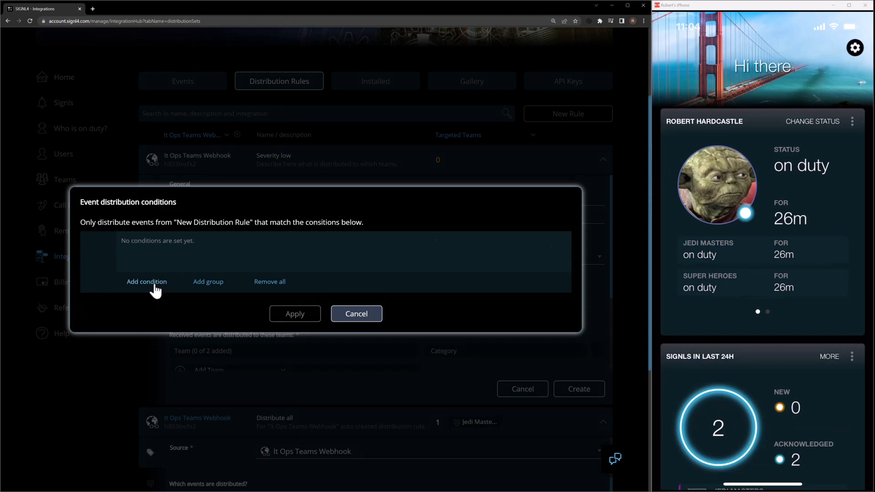
pyautogui.click(155, 287)
pyautogui.click(203, 246)
pyautogui.click(167, 259)
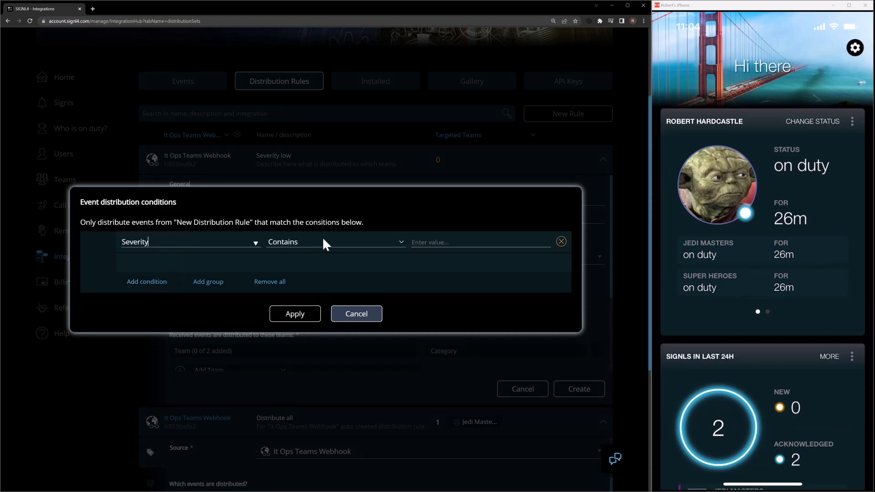
pyautogui.click(321, 239)
pyautogui.click(304, 427)
pyautogui.click(447, 242)
pyautogui.write('16')
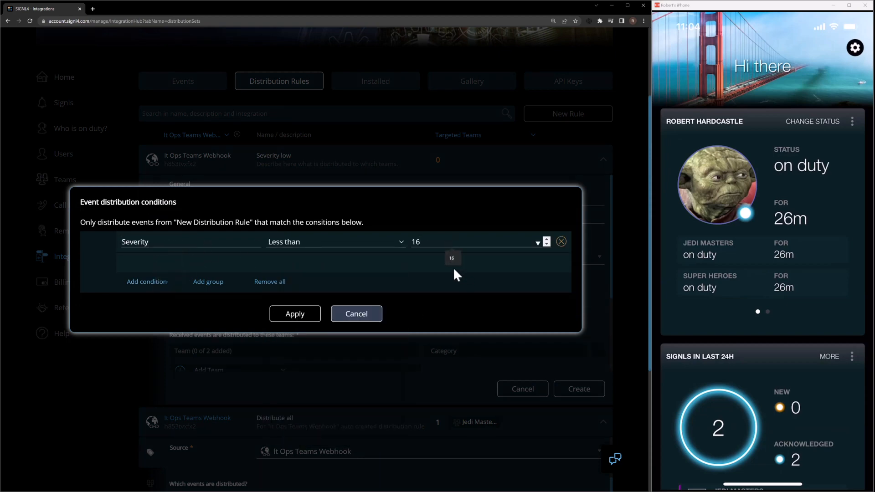
pyautogui.click(304, 319)
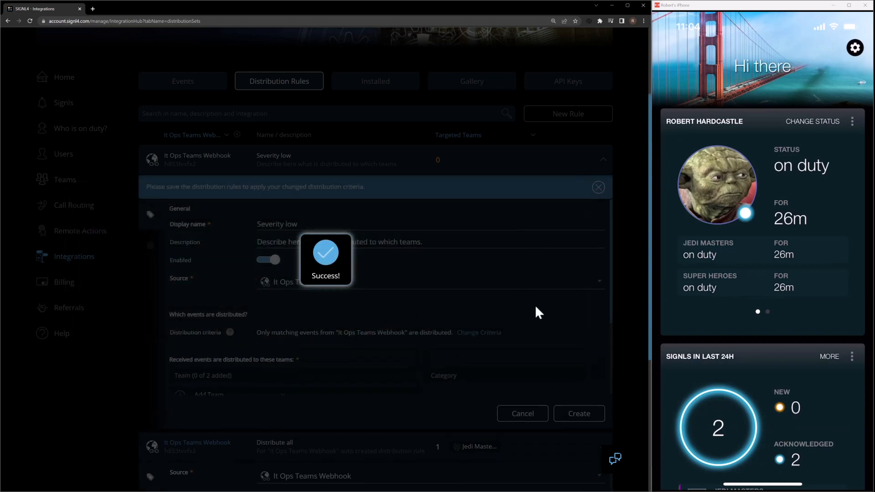
# Add the Jedi Masters team with the Machinery category to the "Severity low" rule and create the rule.
pyautogui.scroll(-2, 452, 339)
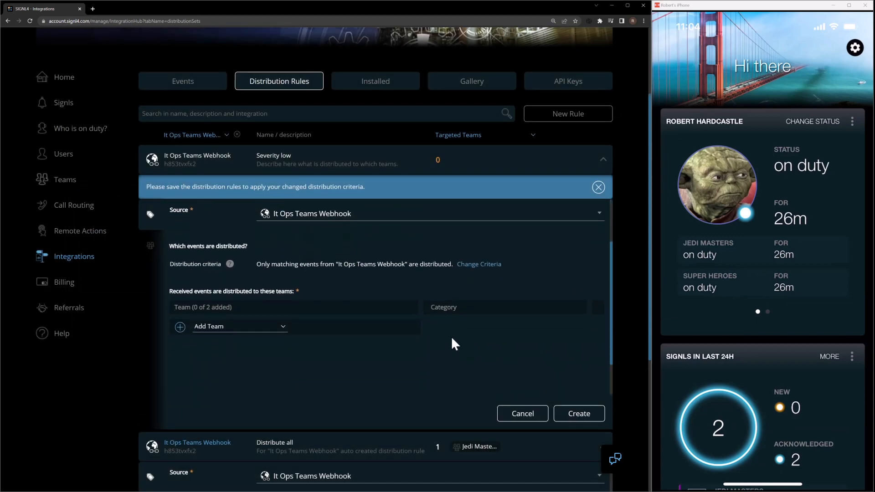
pyautogui.click(248, 328)
pyautogui.click(242, 338)
pyautogui.click(460, 331)
pyautogui.scroll(-2, 501, 352)
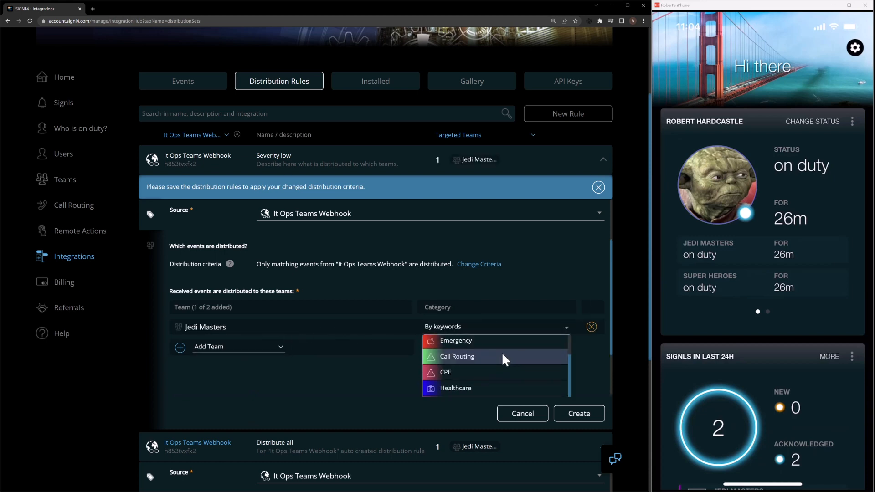
pyautogui.scroll(-3, 501, 352)
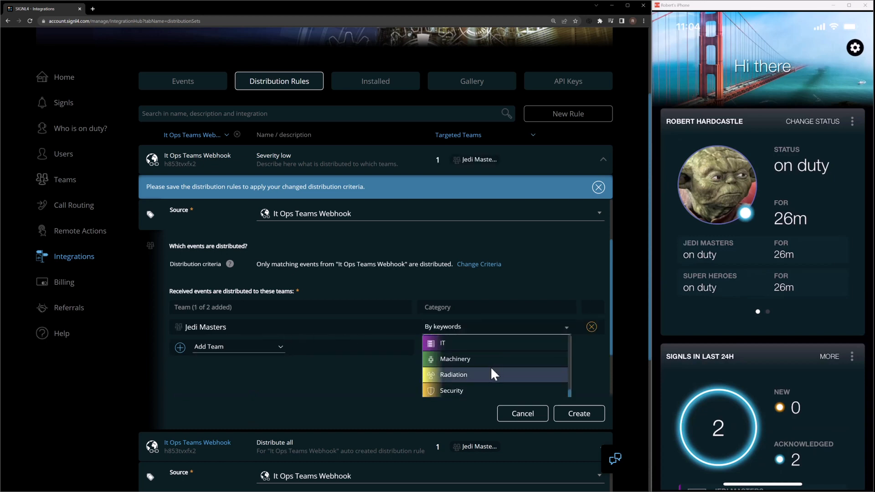
pyautogui.scroll(-3, 482, 364)
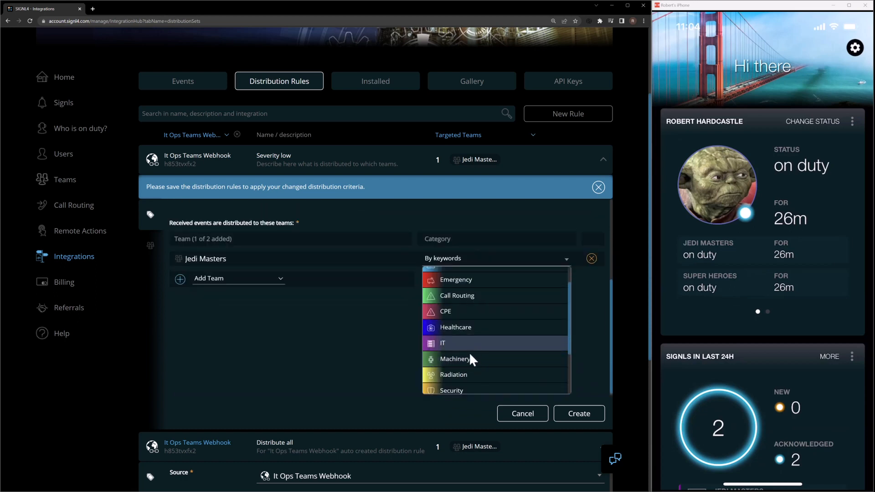
pyautogui.click(467, 360)
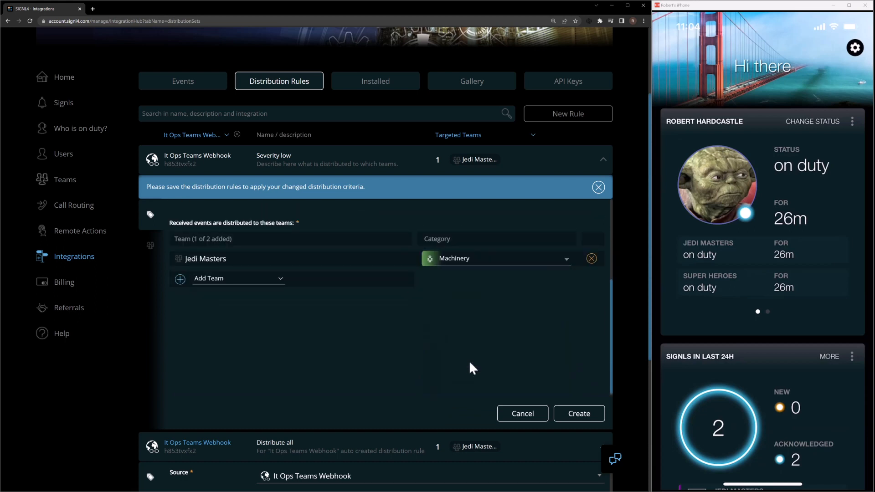
pyautogui.click(569, 415)
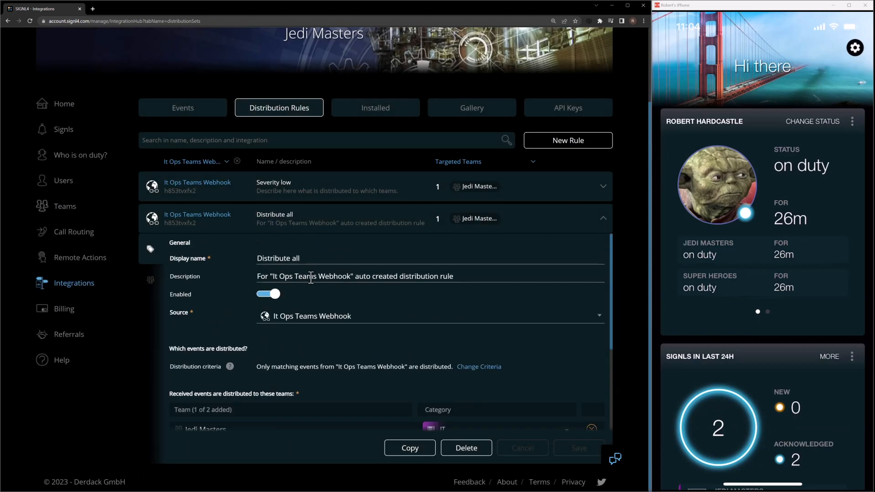
# Rename the "Distribute all" rule to "Severity high" and save it.
pyautogui.scroll(2, 308, 285)
pyautogui.moveTo(307, 326); pyautogui.dragTo(237, 327)
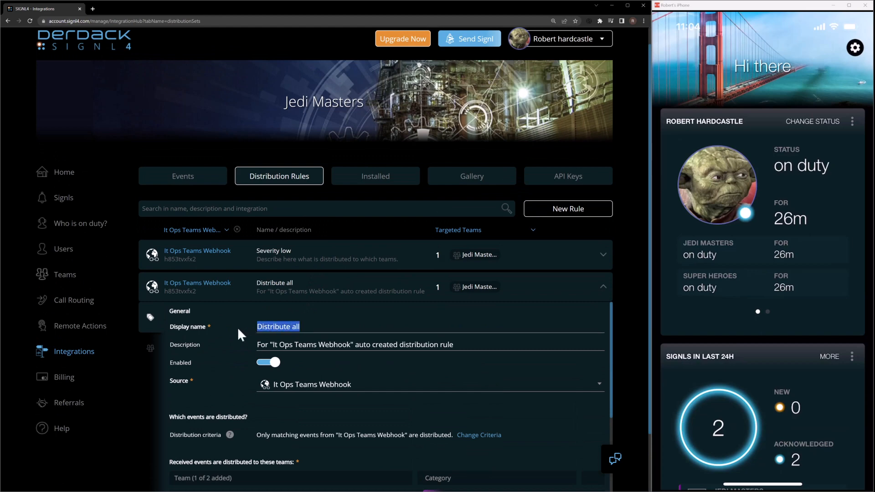
pyautogui.write('Severity high')
pyautogui.scroll(-5, 514, 361)
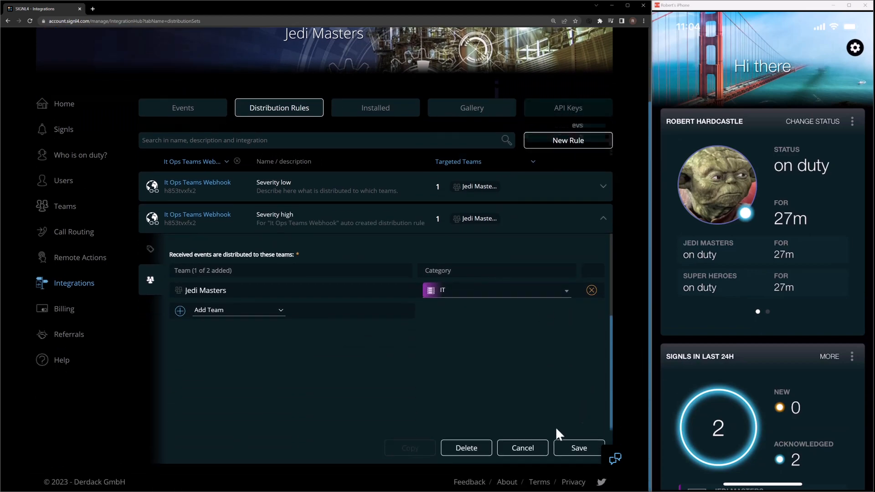
# Check the "Severity high" rule's criteria (Severity greater than 15 and Text contains XA4), apply them, save the rule and collapse it.
pyautogui.scroll(4, 502, 410)
pyautogui.click(476, 399)
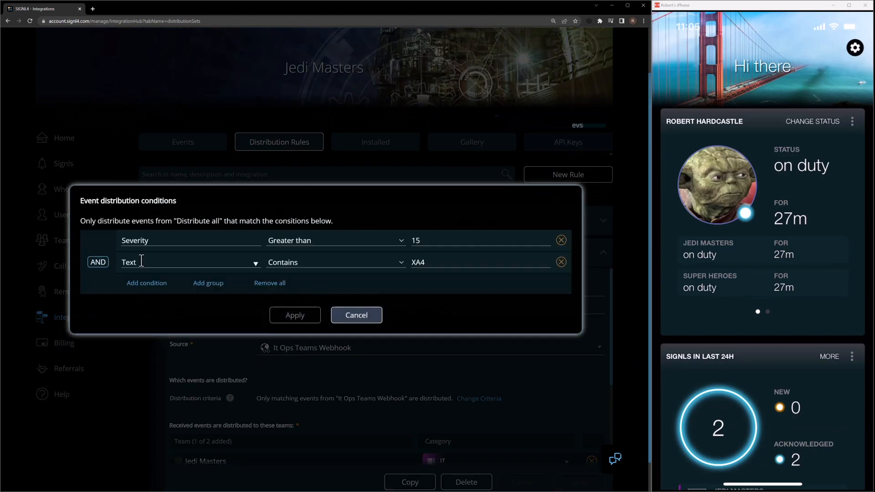
pyautogui.click(294, 316)
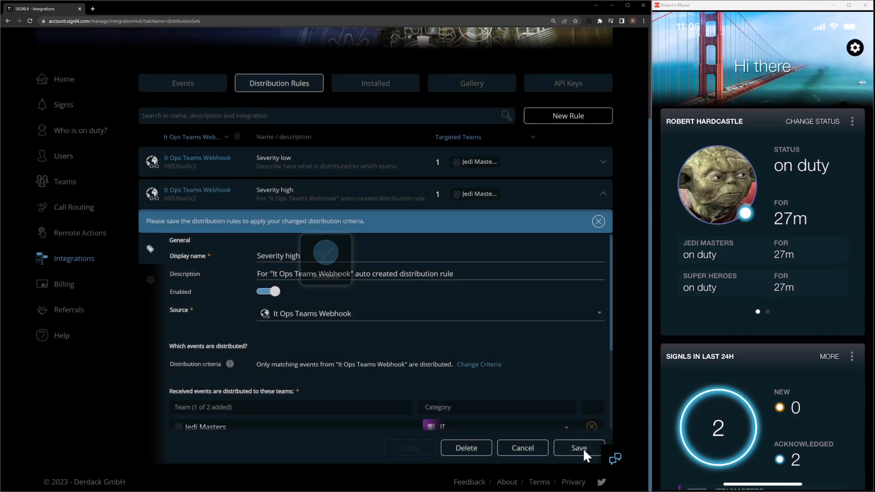
pyautogui.click(583, 447)
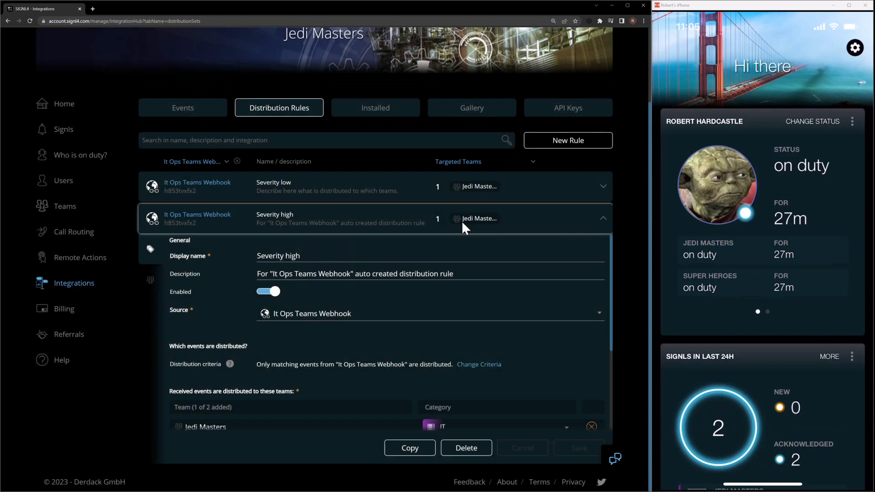
pyautogui.click(355, 225)
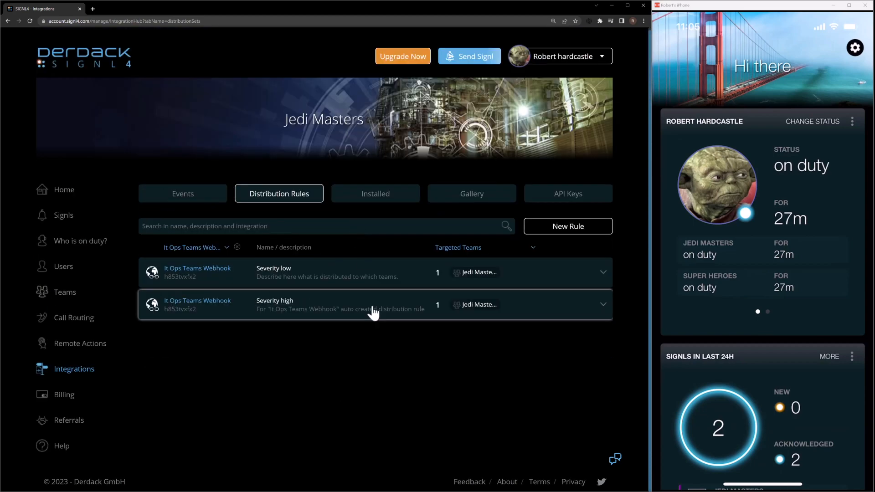
# Examine the category and matched distribution rule of the newest It Ops Teams Webhook events, reloading the events list to include the latest one.
pyautogui.click(205, 200)
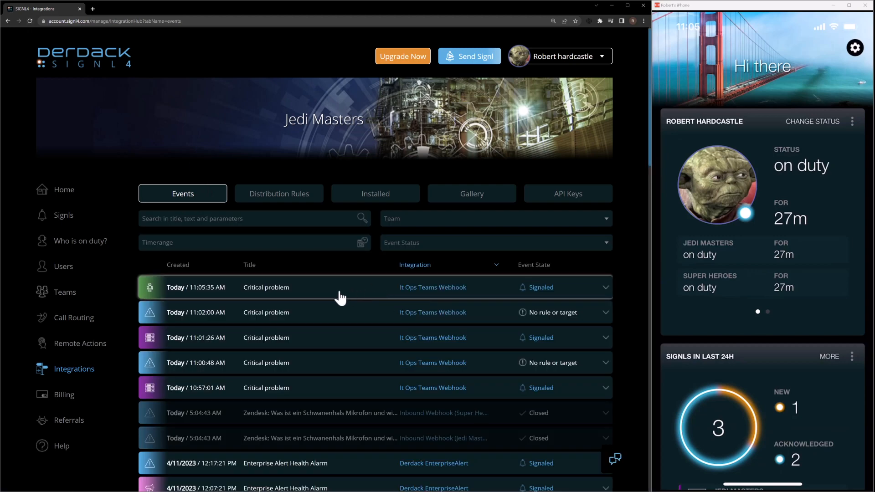
pyautogui.click(318, 291)
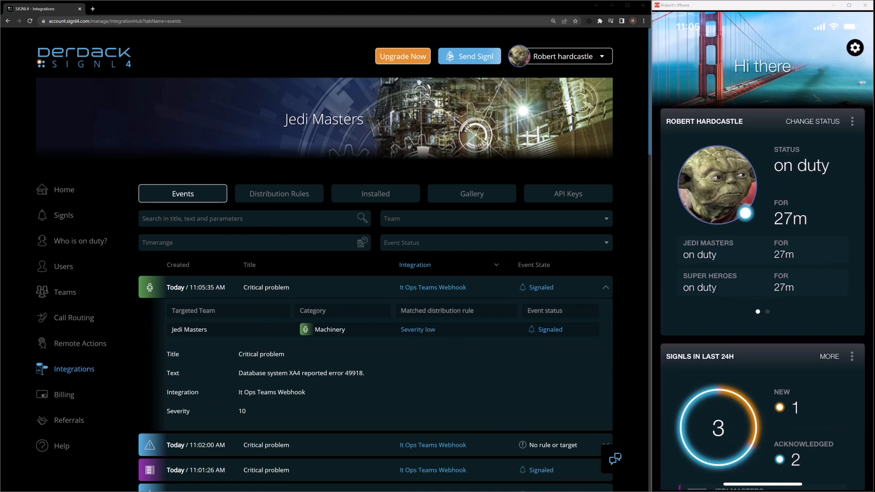
pyautogui.click(30, 21)
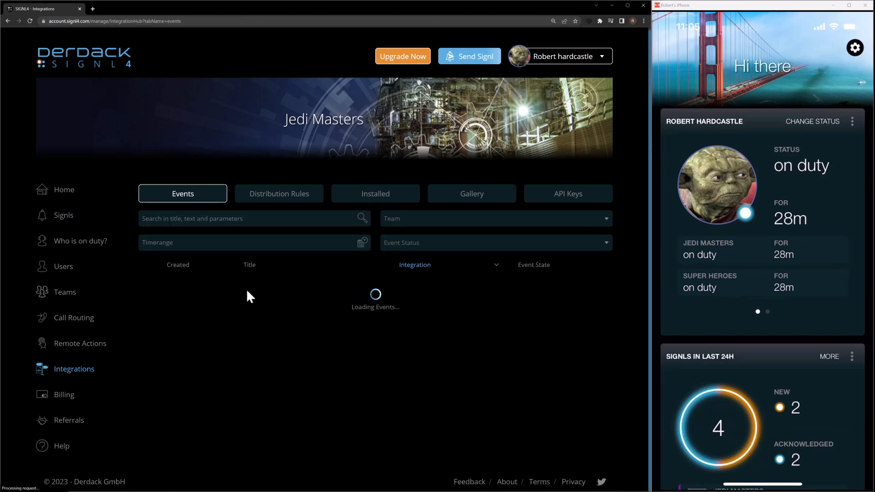
pyautogui.click(341, 290)
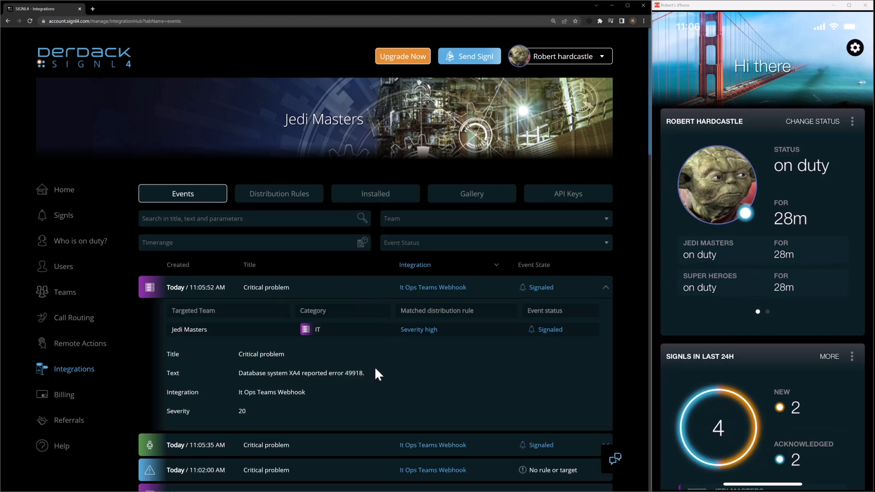
pyautogui.scroll(-2, 115, 304)
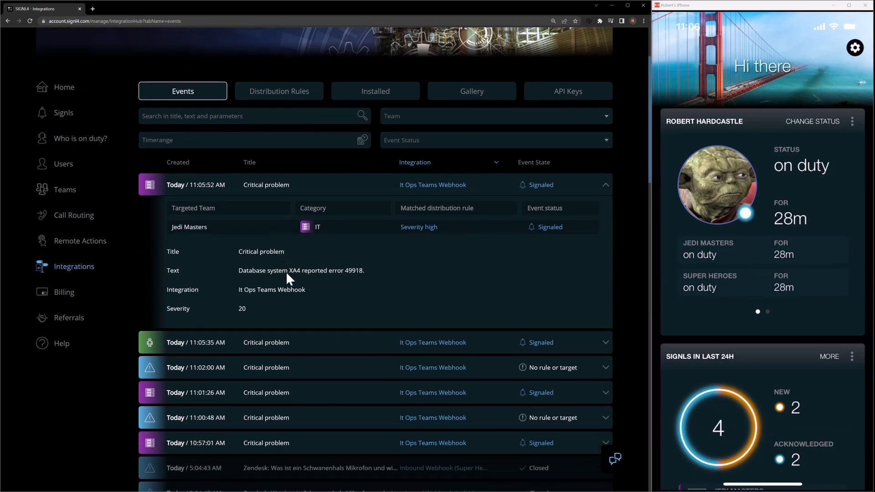
pyautogui.click(307, 342)
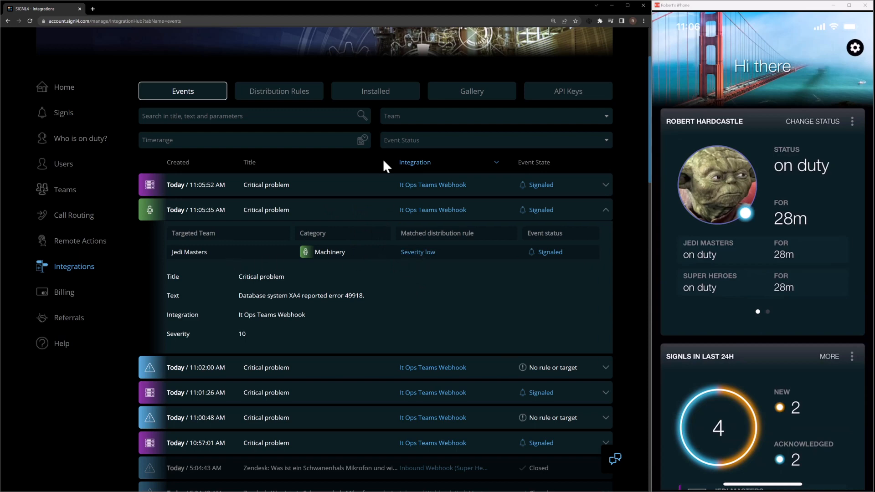
# Replace the Jedi Masters team with Super Heroes in the "Severity low" distribution rule.
pyautogui.click(292, 91)
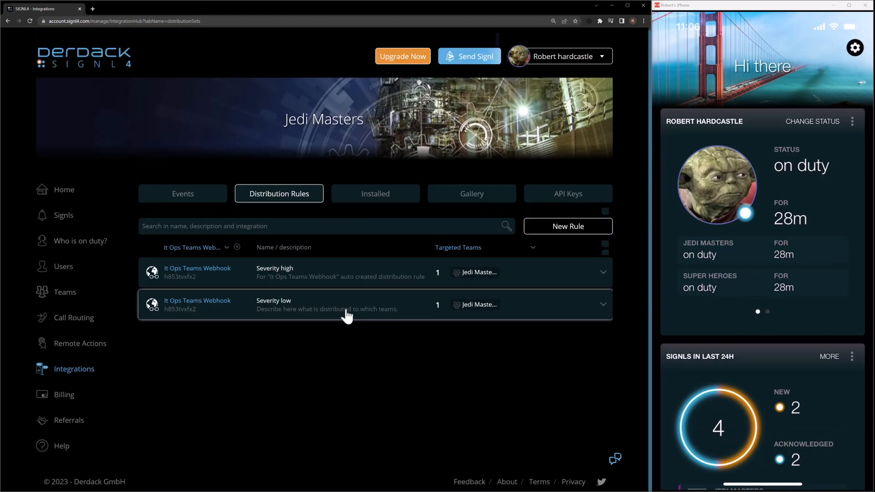
pyautogui.click(347, 312)
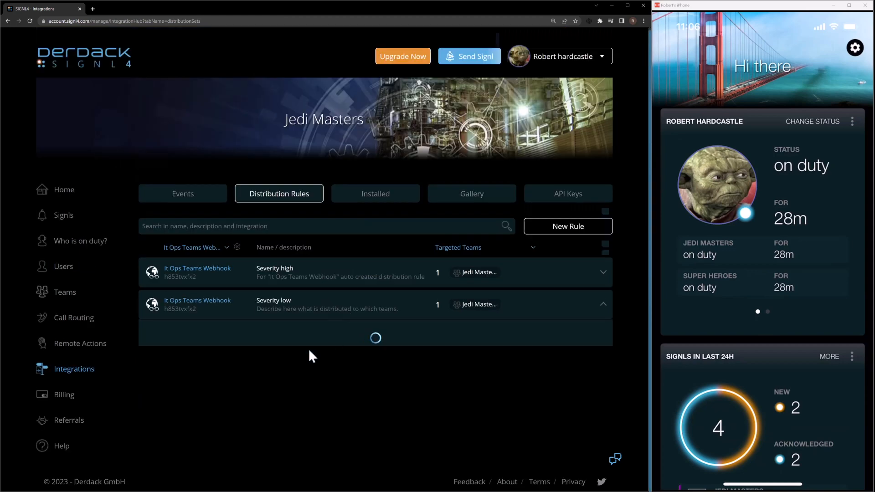
pyautogui.scroll(-3, 314, 417)
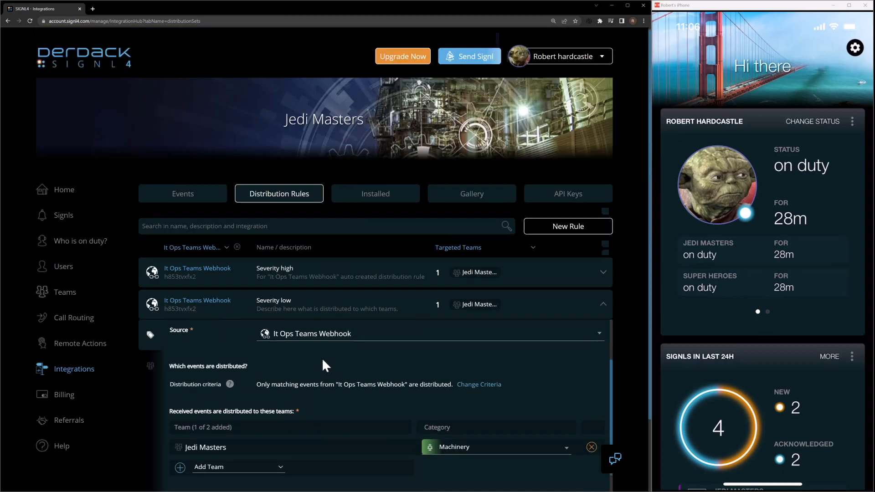
pyautogui.scroll(-1, 351, 439)
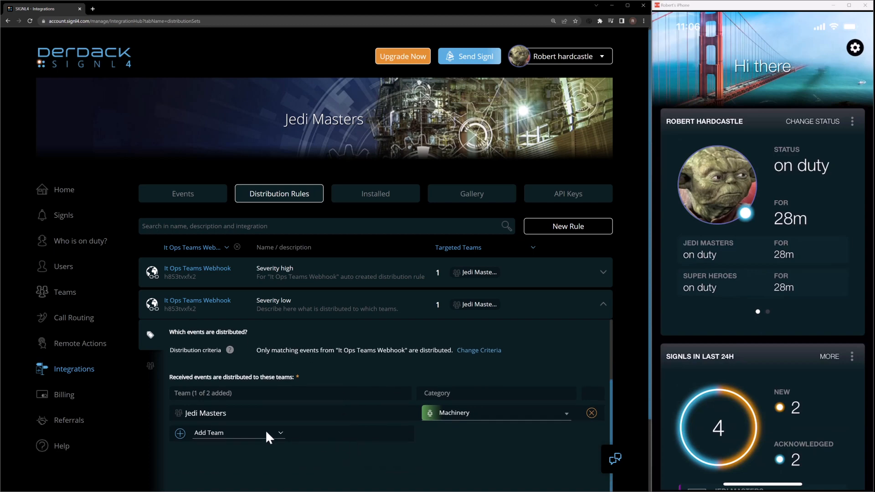
pyautogui.click(591, 413)
pyautogui.click(265, 412)
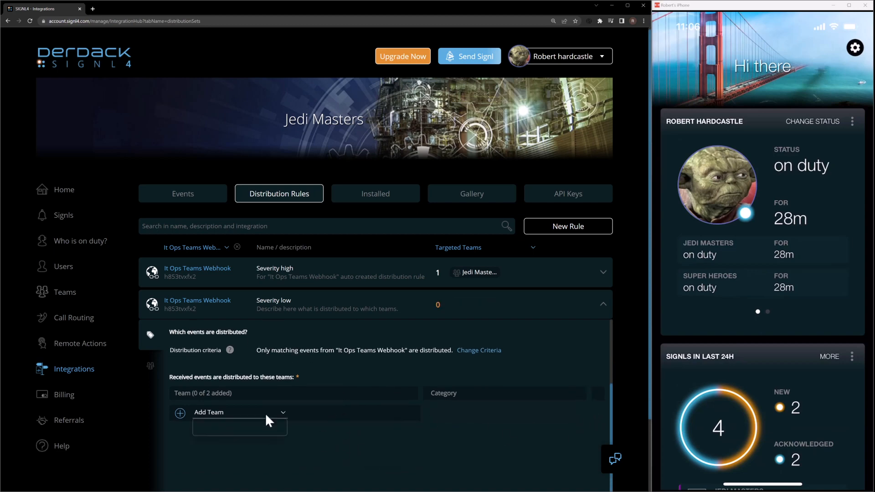
pyautogui.click(253, 431)
# Set the Super Heroes category to Minor in the "Severity low" rule and save the rule.
pyautogui.click(501, 412)
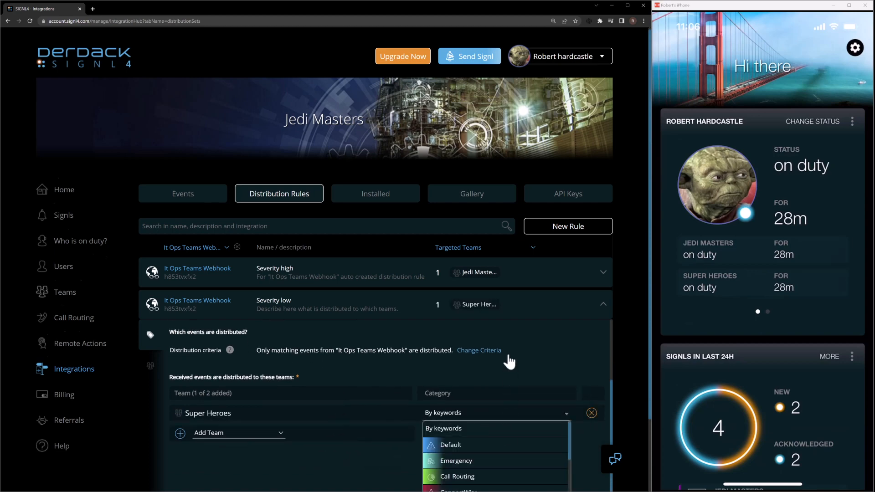
pyautogui.scroll(-3, 506, 328)
pyautogui.click(460, 374)
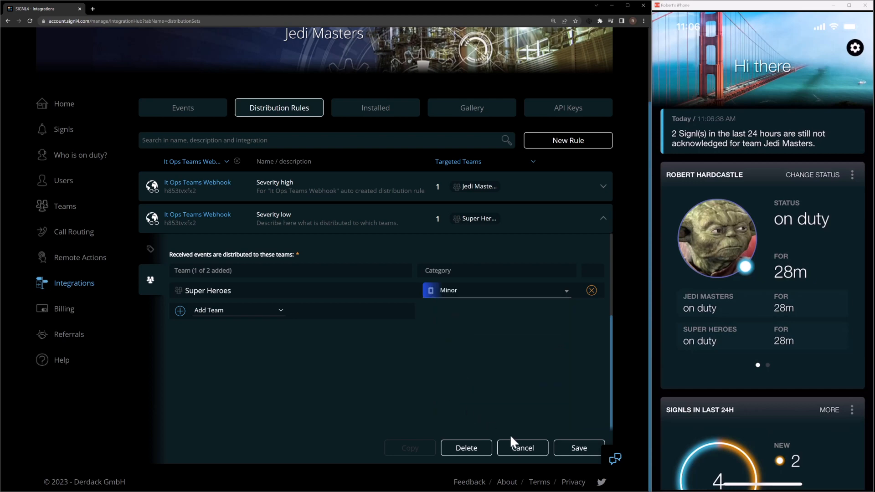
pyautogui.click(574, 449)
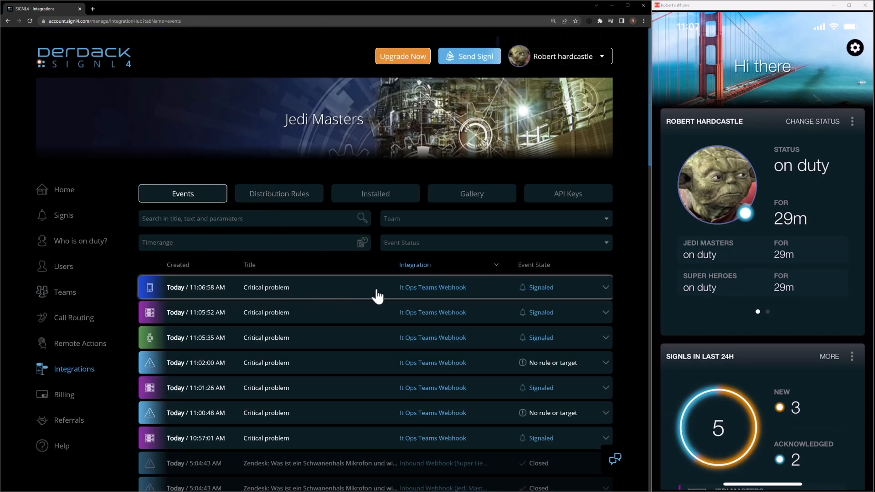
# Expand the newest It Ops Teams Webhook event and check its targeted team, category and matched distribution rule.
pyautogui.click(378, 296)
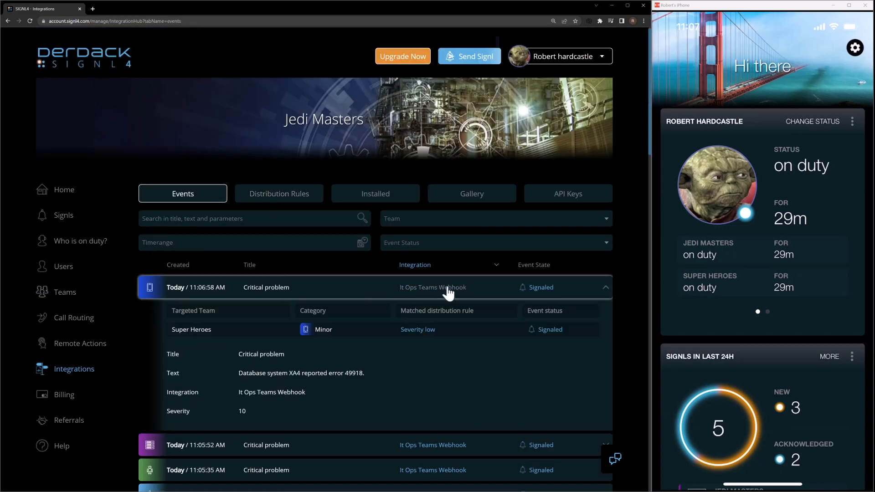
pyautogui.scroll(-1, 188, 273)
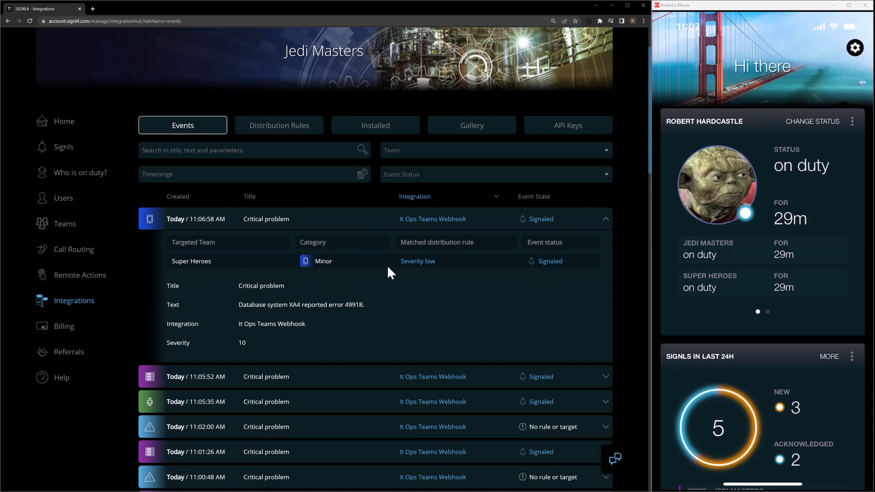